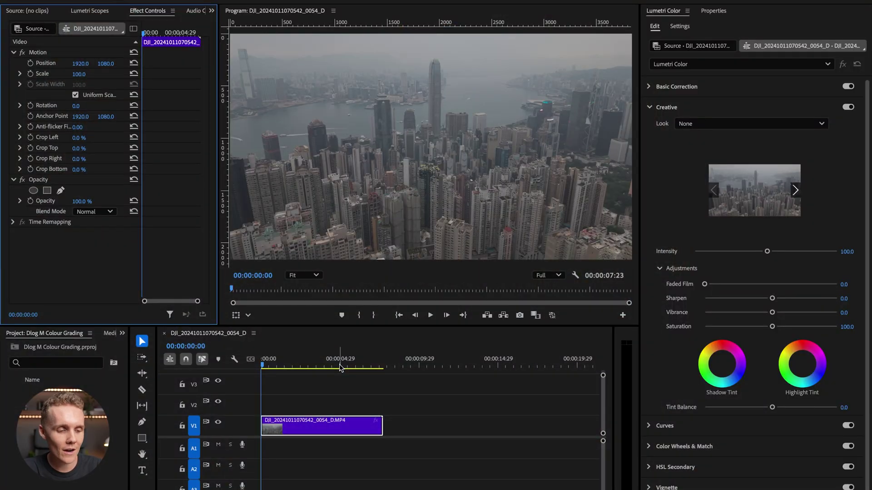
Step: Collapse Creative, expand Basic Correction, and scrub the flat drone clip from start to end
{"action": "left_click", "coordinate": [667, 107]}
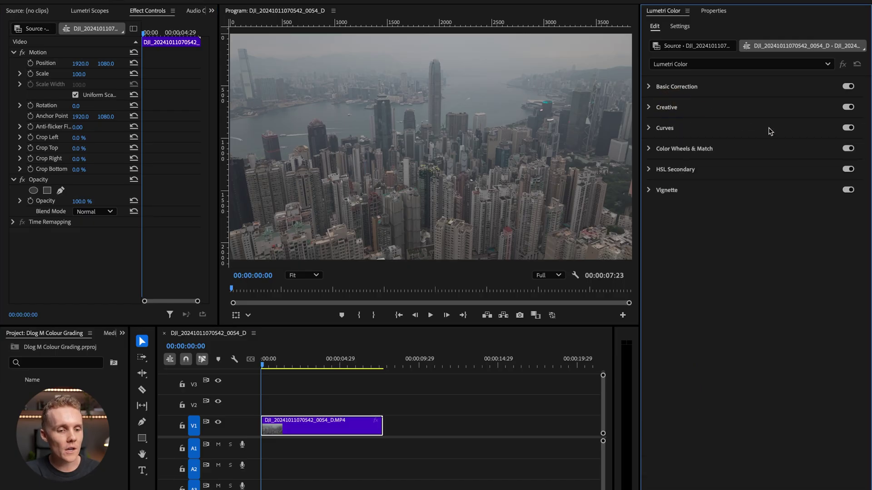
{"action": "left_click", "coordinate": [671, 90]}
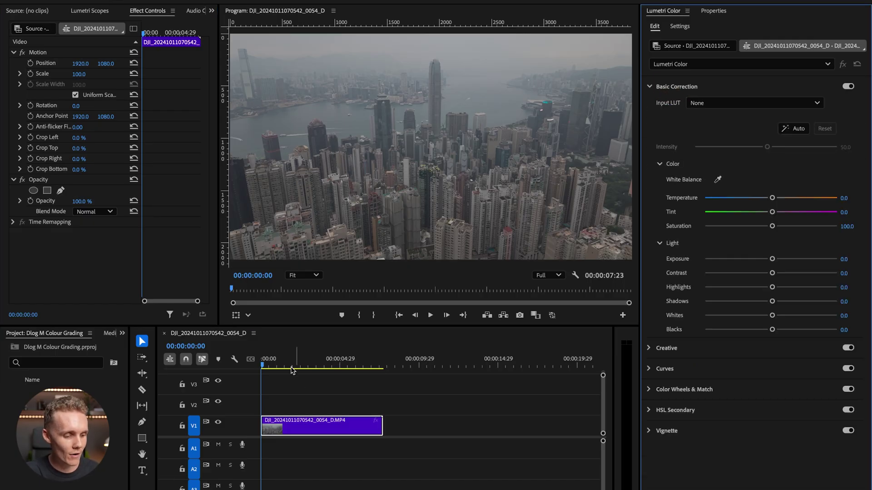
{"action": "left_click_drag", "start_coordinate": [266, 365], "coordinate": [341, 373]}
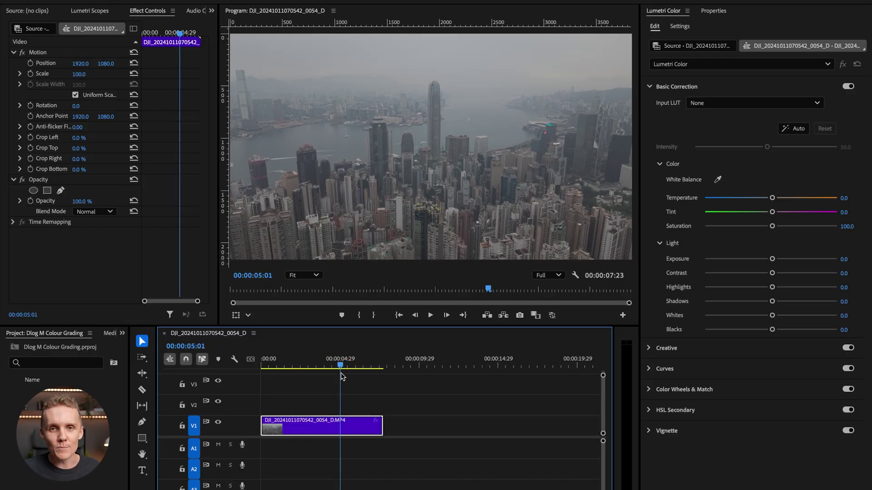
{"action": "left_click_drag", "start_coordinate": [341, 376], "coordinate": [211, 369]}
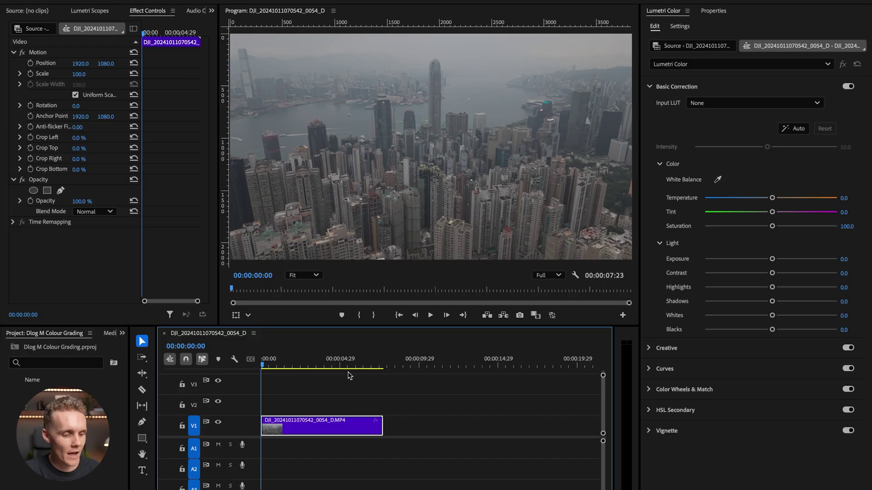
{"action": "left_click_drag", "start_coordinate": [348, 373], "coordinate": [331, 363]}
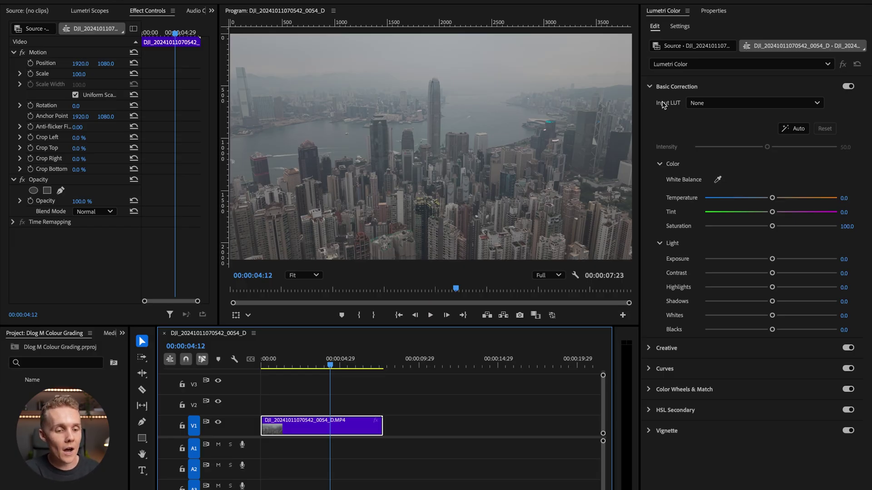
Step: Set the Input LUT to Watzac Dlog - M Conversion
{"action": "left_click", "coordinate": [705, 107]}
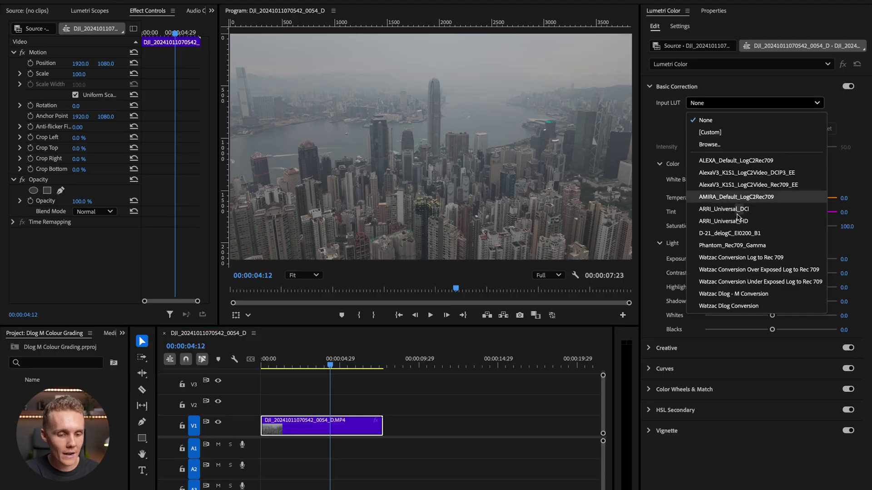
{"action": "left_click", "coordinate": [773, 295]}
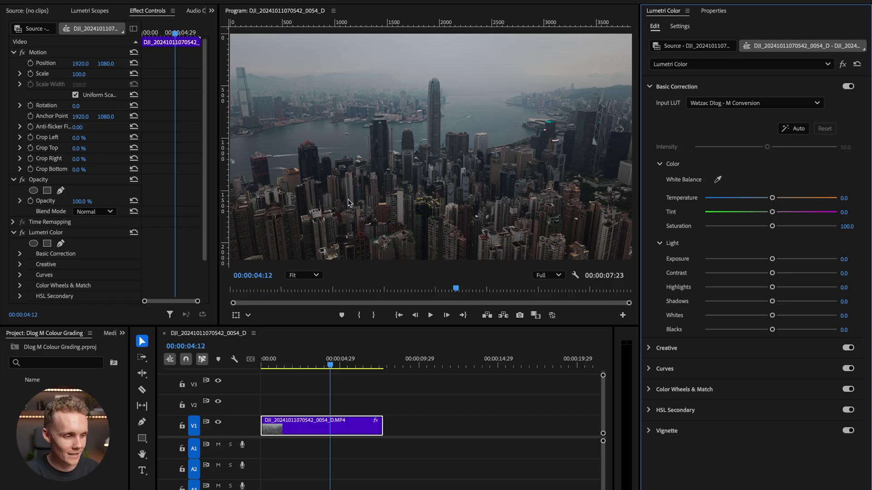
Step: Show Lumetri Scopes with Vectorscope YUV unchecked, leaving only the Waveform (RGB)
{"action": "left_click", "coordinate": [95, 11]}
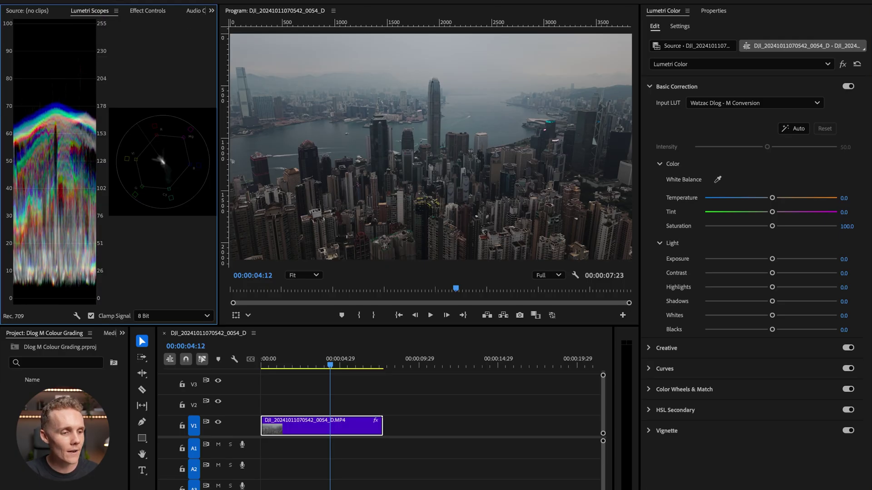
{"action": "left_click", "coordinate": [338, 1]}
{"action": "mouse_move", "coordinate": [314, 2]}
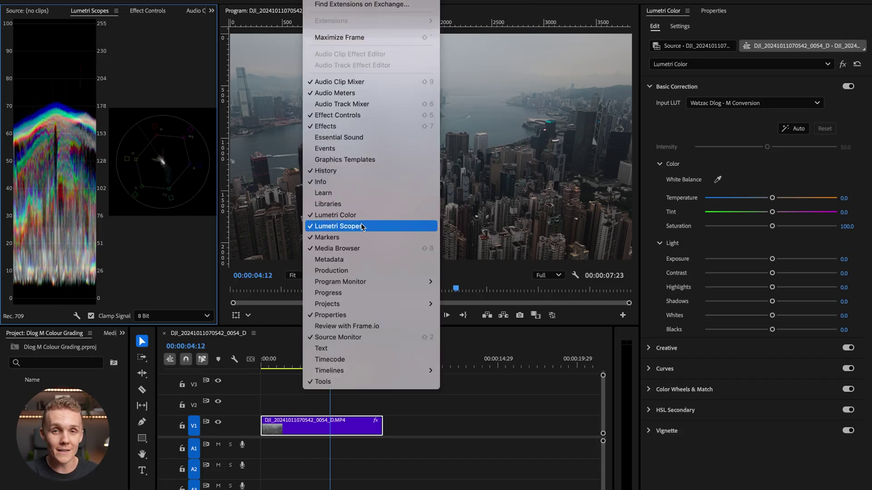
{"action": "left_click", "coordinate": [168, 80]}
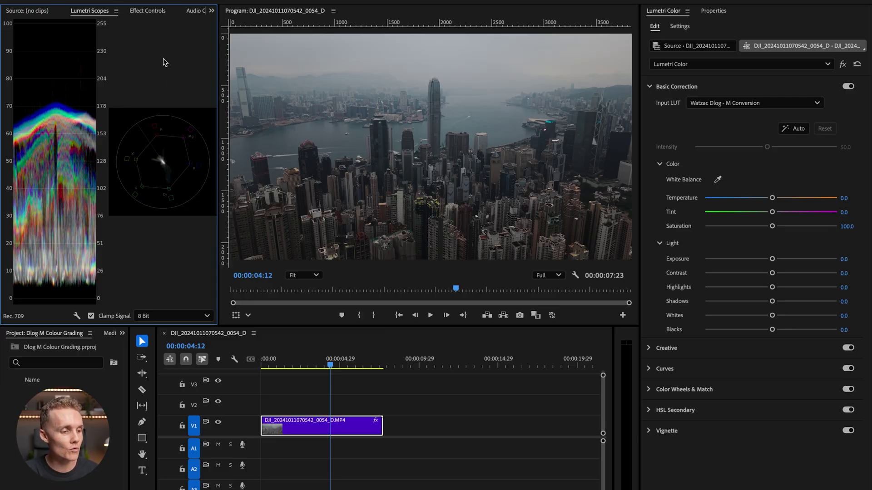
{"action": "right_click", "coordinate": [177, 51]}
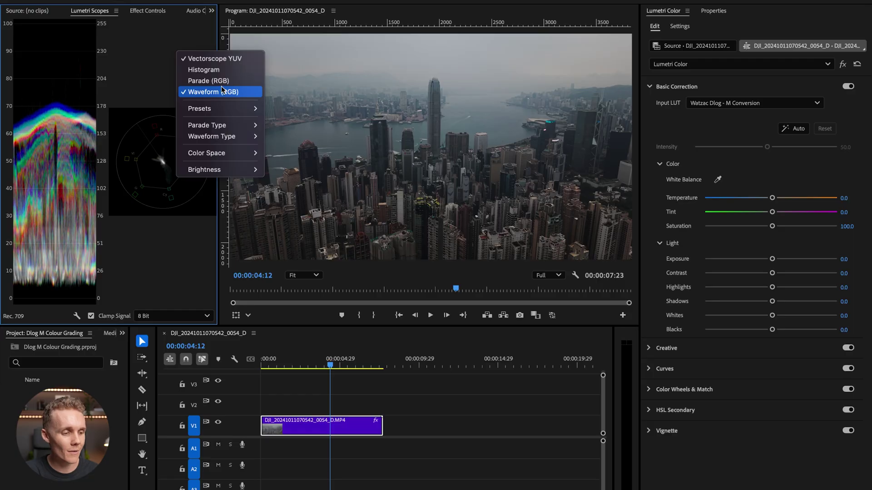
{"action": "right_click", "coordinate": [176, 59]}
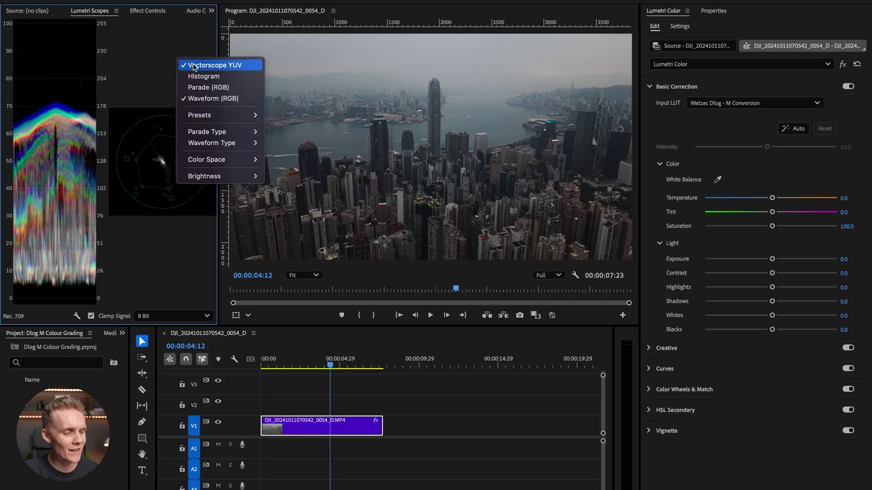
{"action": "left_click", "coordinate": [195, 67]}
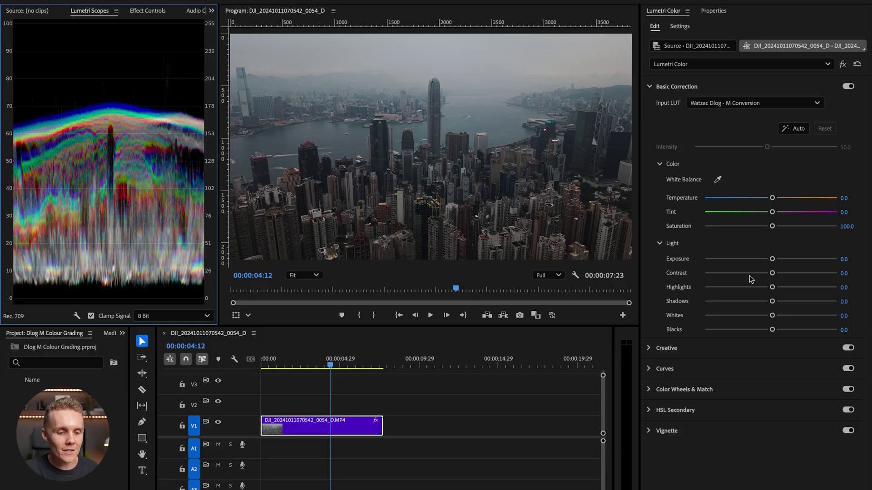
Step: Raise the Highlights slider slightly, to about 4.9
{"action": "left_click_drag", "start_coordinate": [772, 287], "coordinate": [783, 289]}
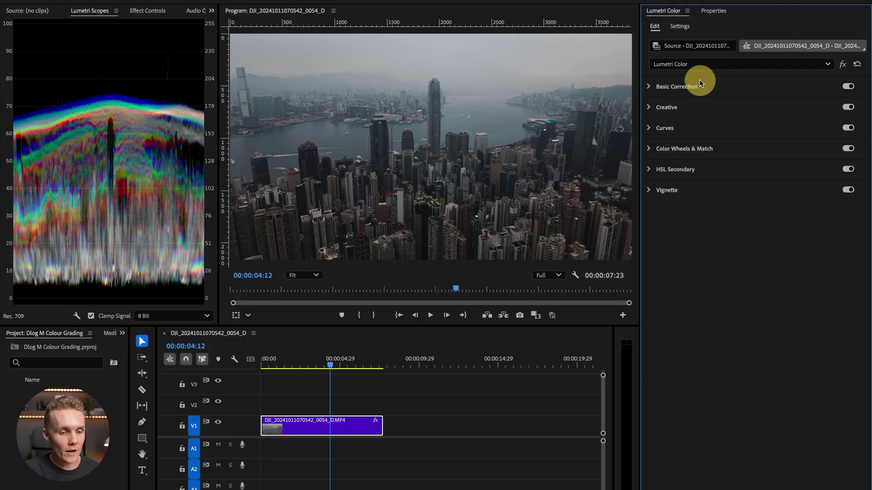
{"action": "left_click", "coordinate": [668, 108]}
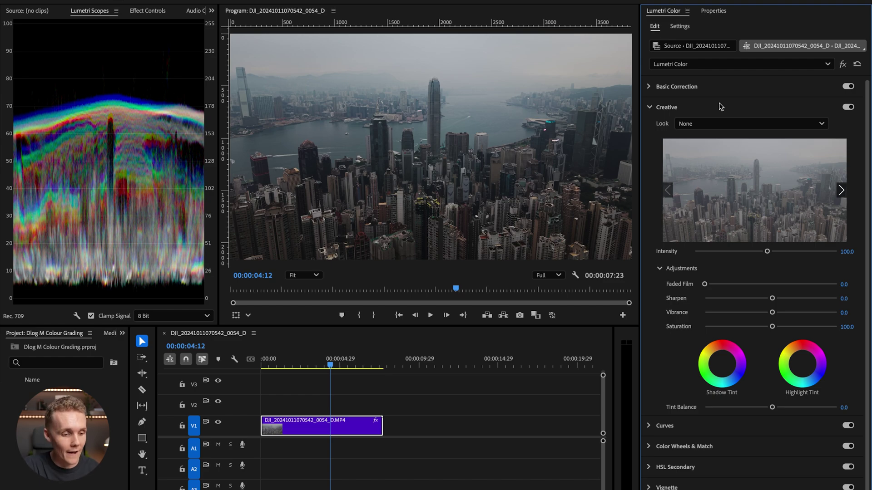
{"action": "left_click", "coordinate": [713, 122]}
{"action": "scroll", "coordinate": [747, 290], "scroll_direction": "down", "scroll_amount": 15}
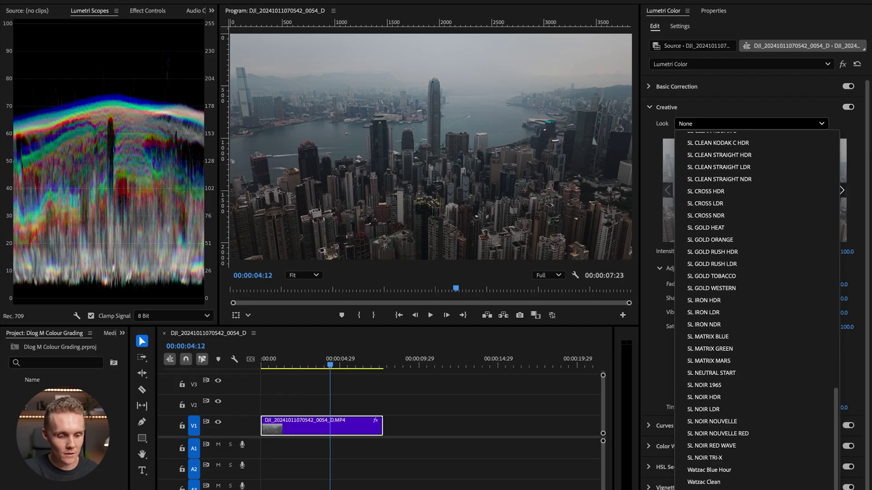
{"action": "key", "text": "Return"}
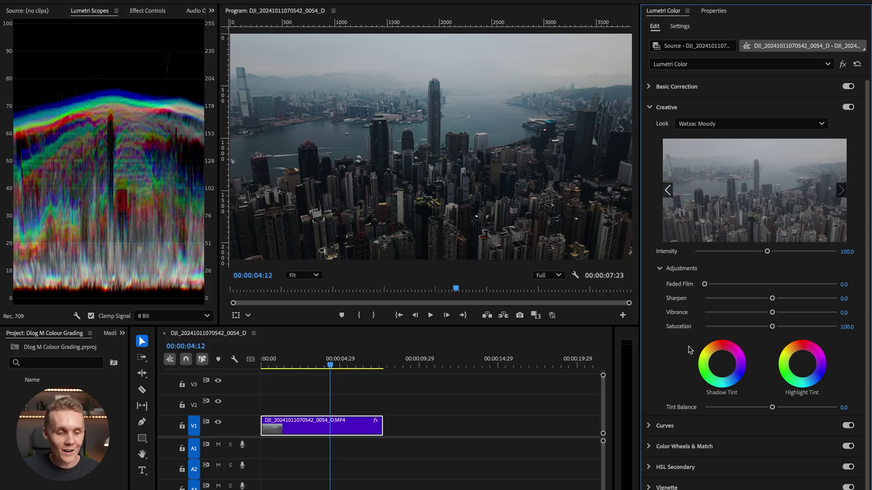
{"action": "left_click", "coordinate": [709, 119]}
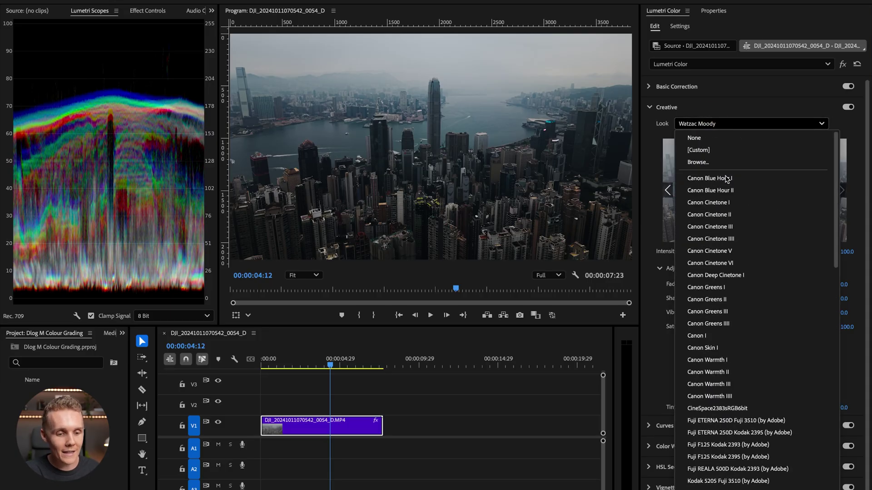
{"action": "left_click", "coordinate": [699, 138]}
{"action": "left_click", "coordinate": [687, 107]}
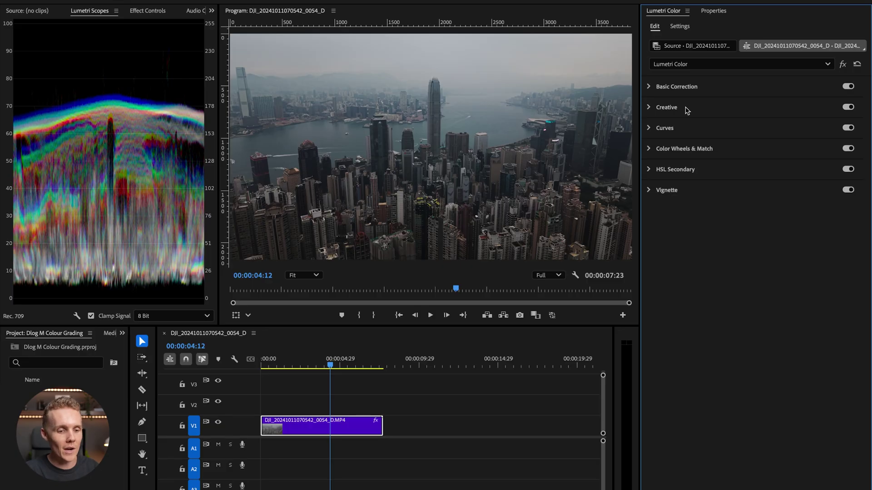
{"action": "left_click", "coordinate": [678, 128]}
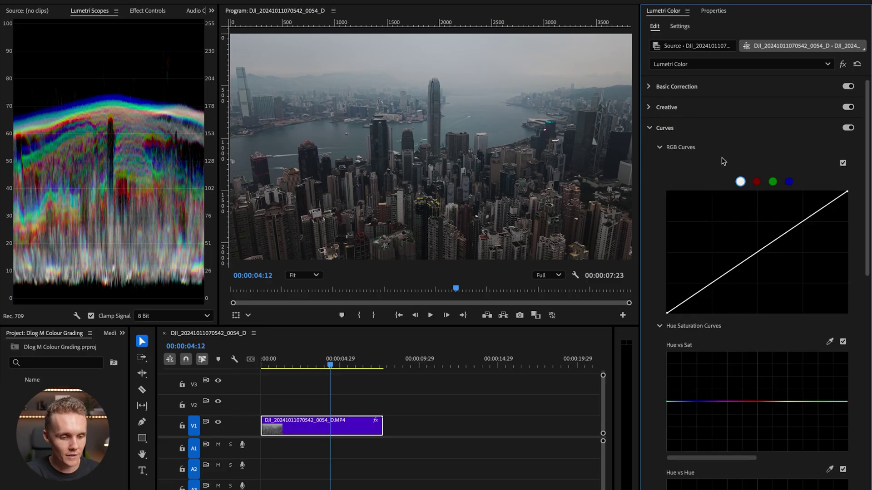
Step: Add shadow and midtone points to the RGB curve, undo a trial S-curve, and lift the black point
{"action": "scroll", "coordinate": [723, 160], "scroll_direction": "down", "scroll_amount": 3}
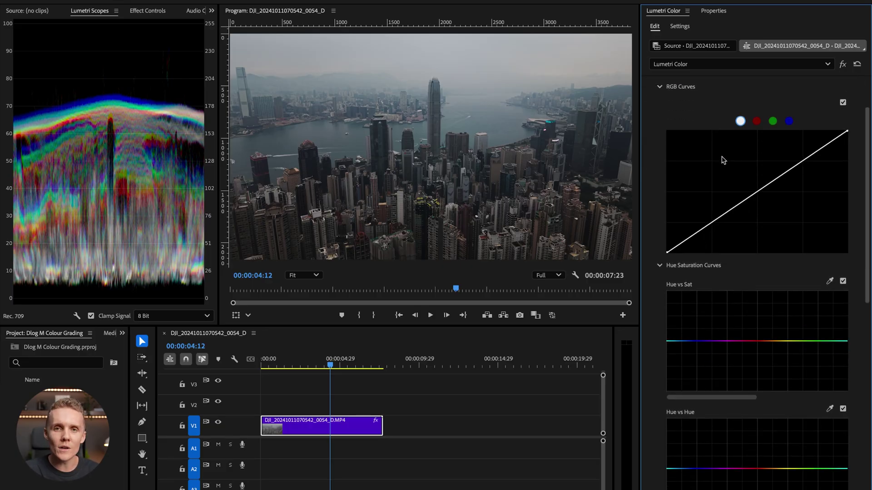
{"action": "left_click", "coordinate": [711, 223]}
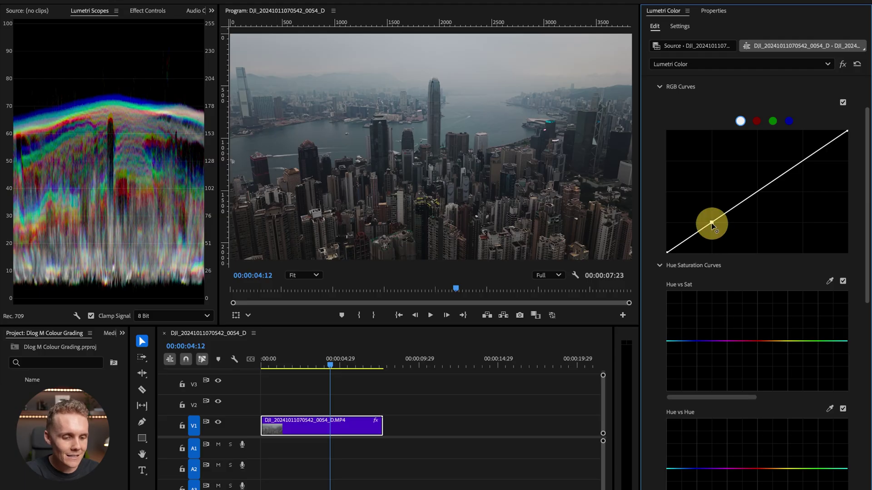
{"action": "left_click", "coordinate": [757, 194]}
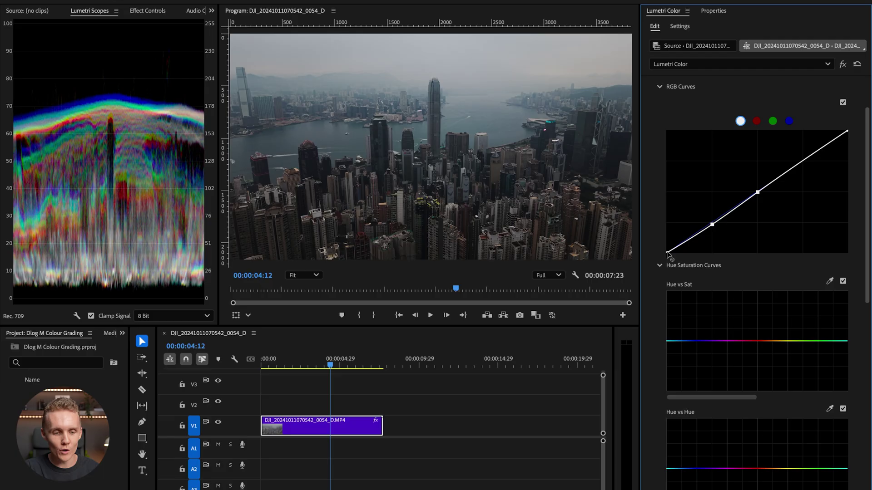
{"action": "left_click_drag", "start_coordinate": [712, 225], "coordinate": [715, 241]}
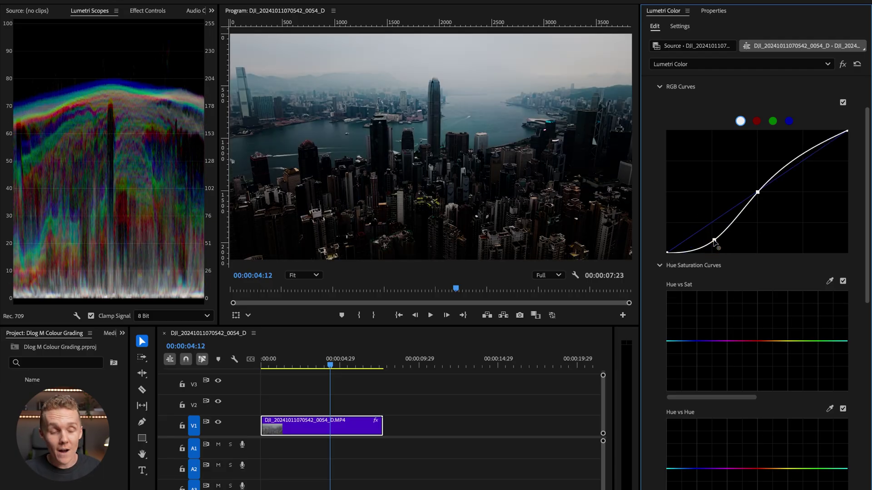
{"action": "key", "text": "ctrl+z"}
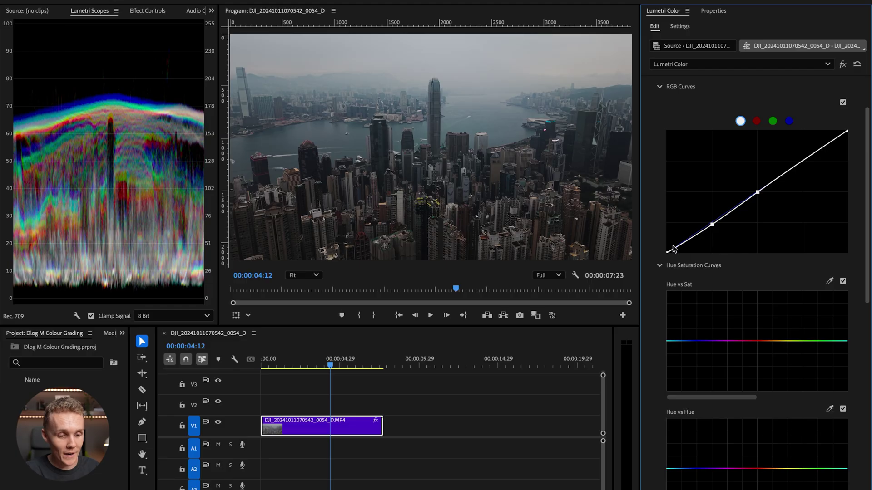
{"action": "left_click_drag", "start_coordinate": [668, 253], "coordinate": [667, 252]}
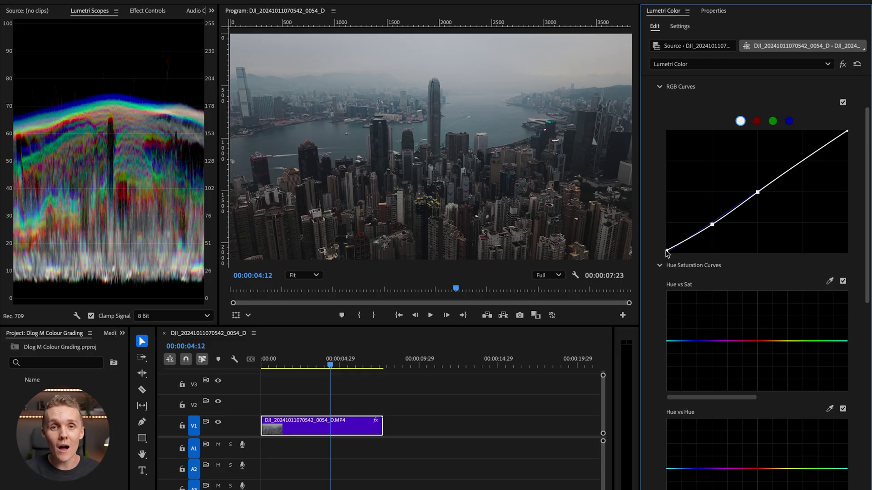
Step: Scroll down to the Hue vs Sat curve and fit the whole frame in the viewer
{"action": "scroll", "coordinate": [689, 300], "scroll_direction": "down", "scroll_amount": 1}
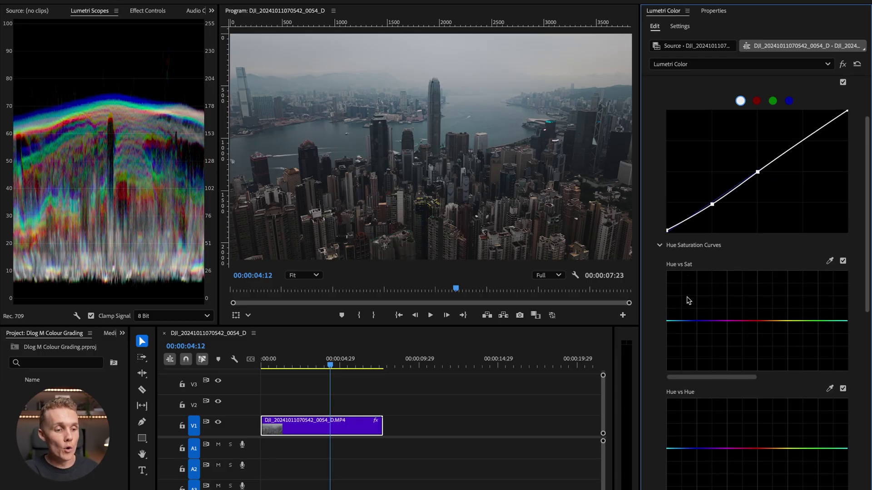
{"action": "scroll", "coordinate": [689, 300], "scroll_direction": "down", "scroll_amount": 2}
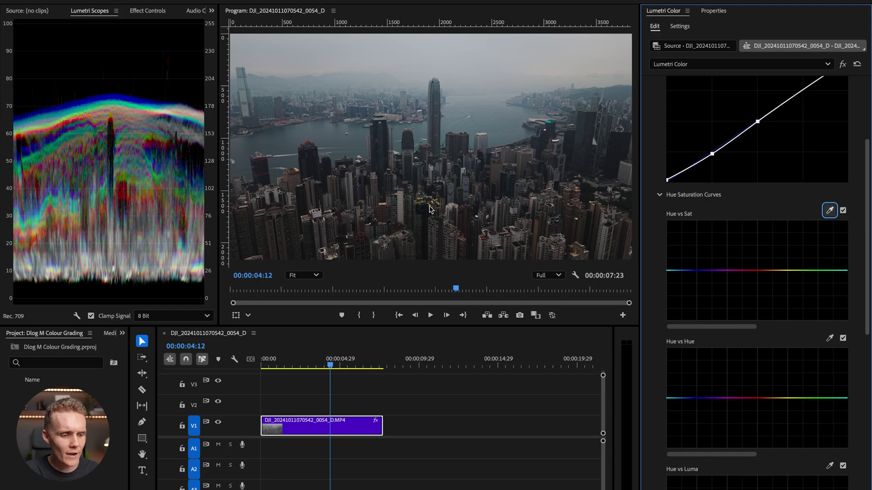
{"action": "scroll", "coordinate": [429, 209], "scroll_direction": "up", "scroll_amount": 3}
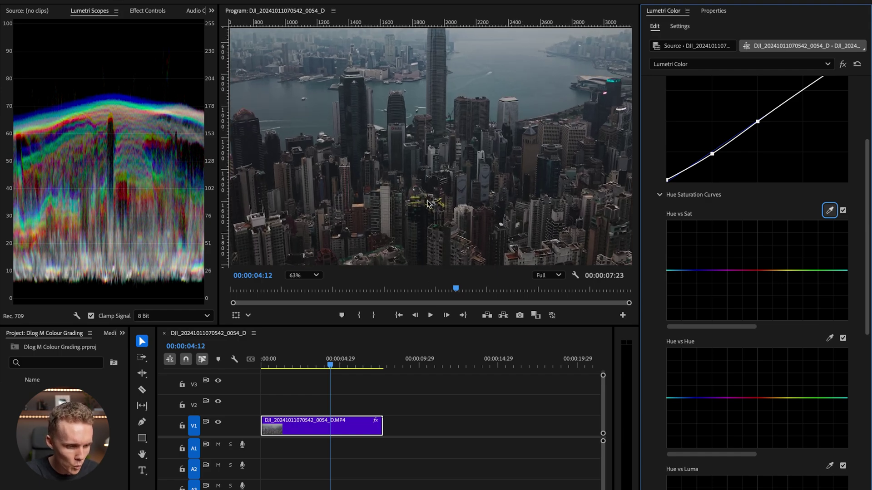
{"action": "scroll", "coordinate": [427, 205], "scroll_direction": "up", "scroll_amount": 2}
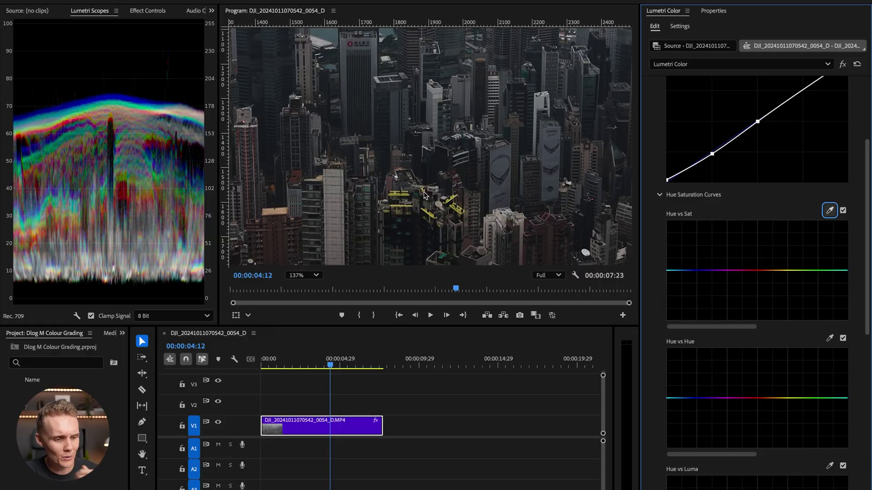
{"action": "scroll", "coordinate": [423, 195], "scroll_direction": "down", "scroll_amount": 2}
{"action": "scroll", "coordinate": [423, 196], "scroll_direction": "down", "scroll_amount": 1}
{"action": "left_click", "coordinate": [303, 276]}
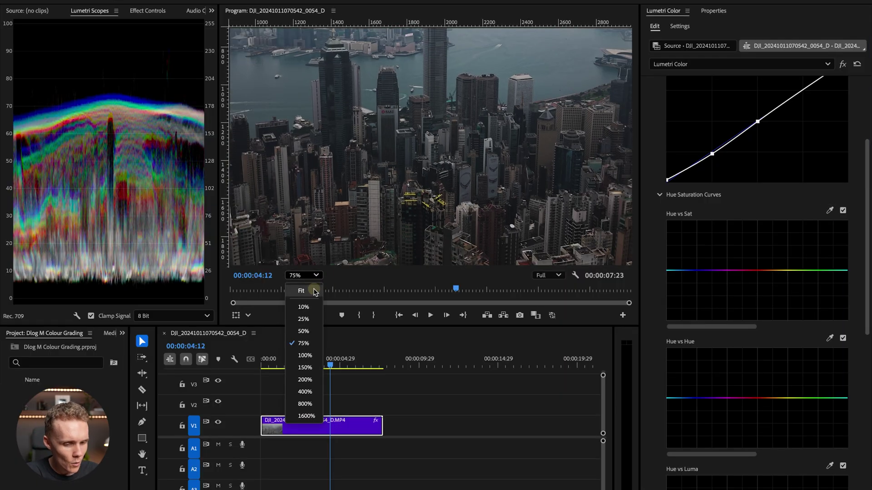
{"action": "left_click", "coordinate": [305, 287]}
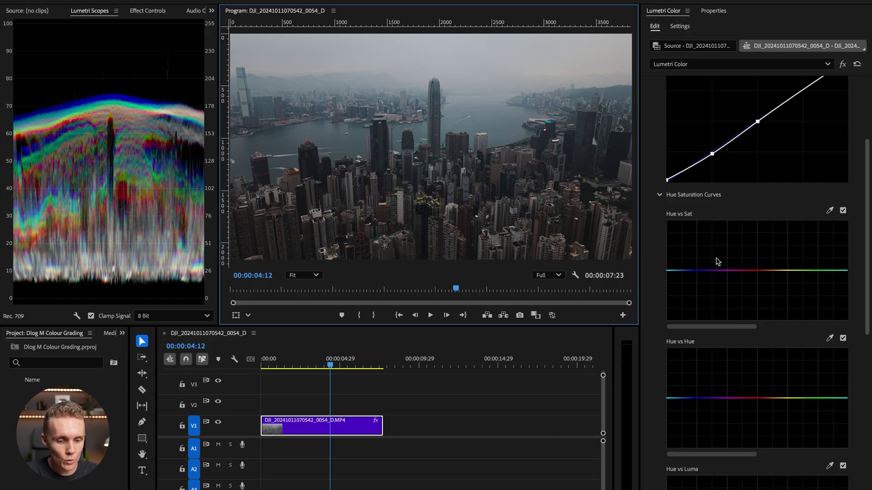
Step: Pull down the yellow range of the Hue vs Sat curve, toggling it on and off to compare
{"action": "left_click", "coordinate": [813, 271]}
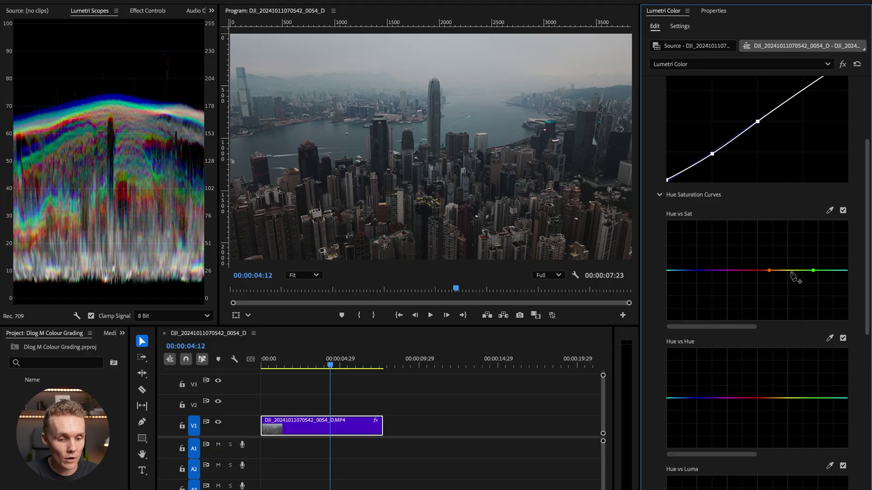
{"action": "left_click_drag", "start_coordinate": [792, 273], "coordinate": [790, 302]}
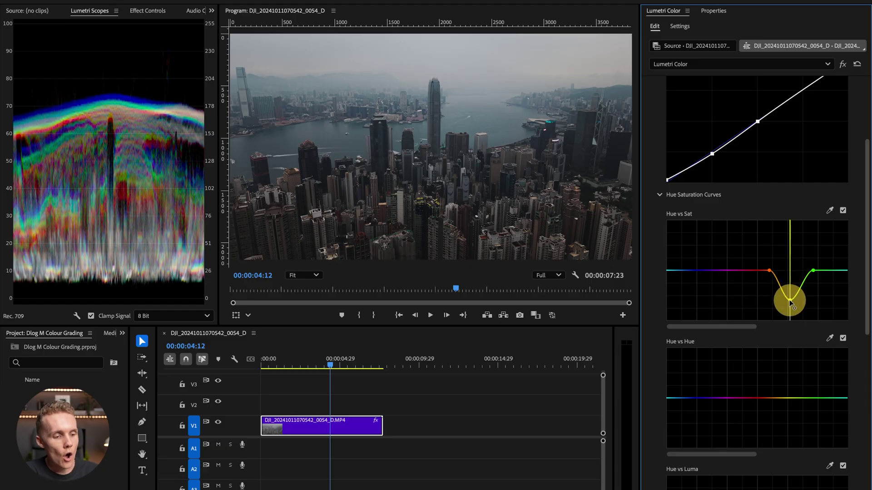
{"action": "left_click", "coordinate": [842, 210]}
{"action": "left_click", "coordinate": [843, 211]}
{"action": "left_click", "coordinate": [843, 211]}
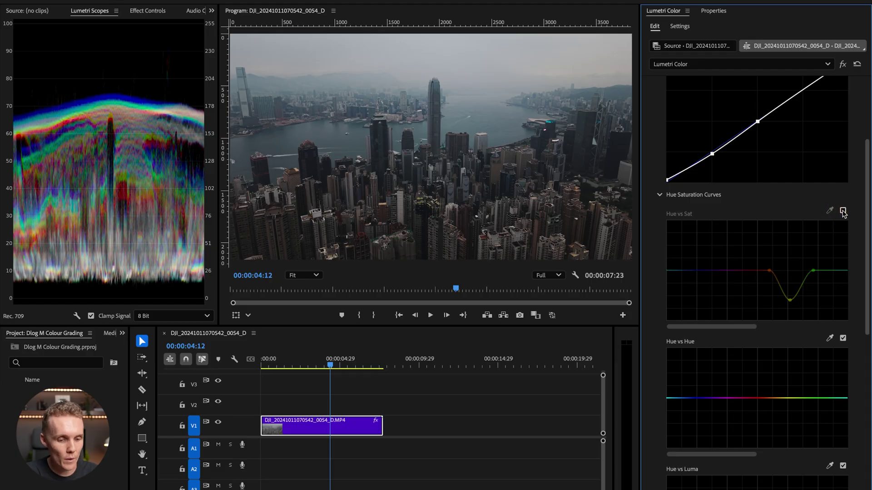
{"action": "left_click", "coordinate": [843, 210]}
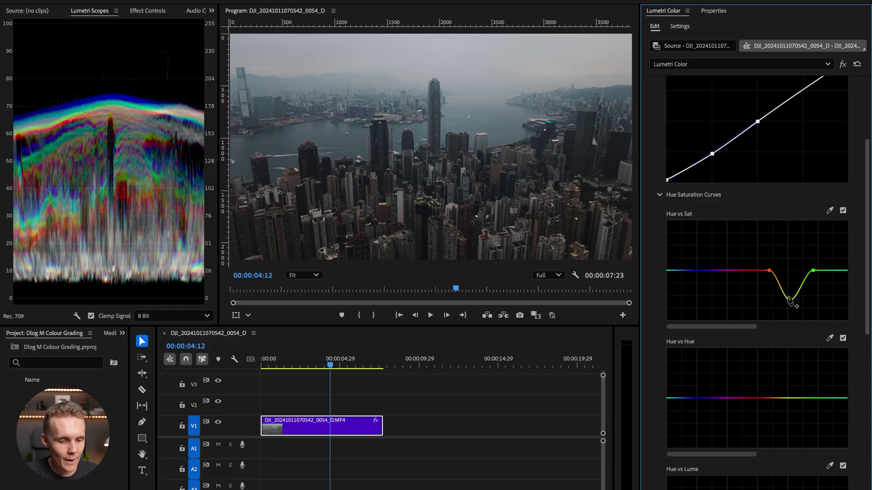
{"action": "mouse_move", "coordinate": [790, 302]}
{"action": "left_mouse_down"}
{"action": "mouse_move", "coordinate": [788, 229]}
{"action": "mouse_move", "coordinate": [791, 299]}
{"action": "left_mouse_up"}
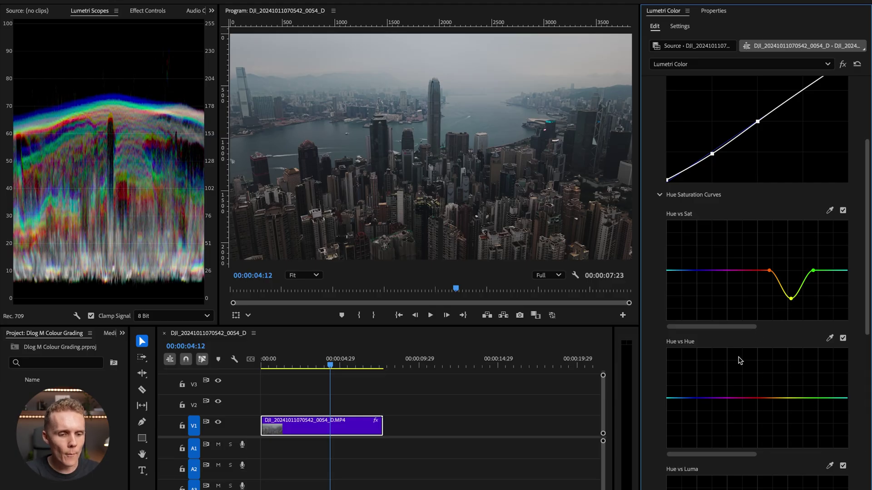
{"action": "scroll", "coordinate": [739, 361], "scroll_direction": "up", "scroll_amount": 3}
{"action": "scroll", "coordinate": [719, 382], "scroll_direction": "down", "scroll_amount": 12}
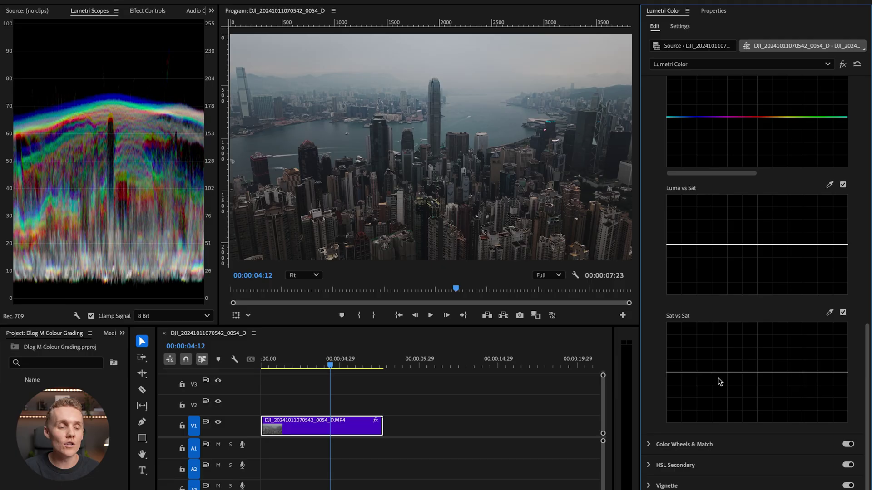
{"action": "scroll", "coordinate": [719, 381], "scroll_direction": "up", "scroll_amount": 10}
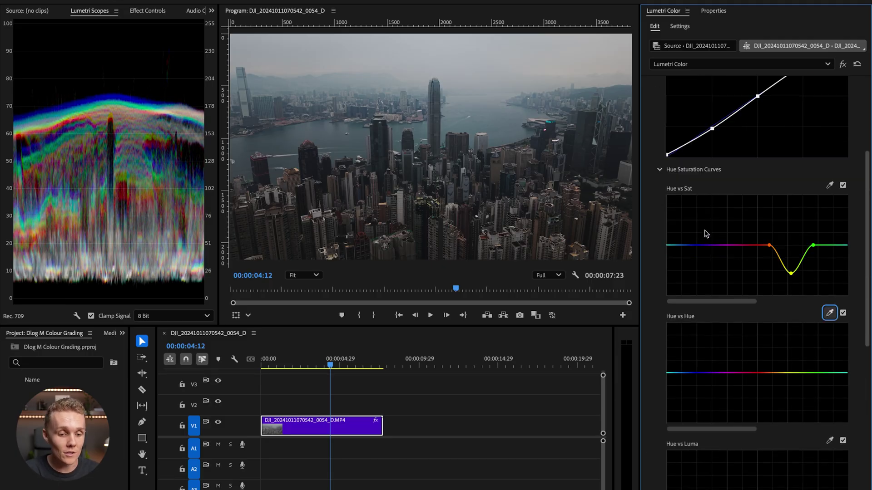
{"action": "scroll", "coordinate": [685, 111], "scroll_direction": "up", "scroll_amount": 3}
Step: In Color Wheels & Match, shift the Shadows wheel's tint, compare it on and off, then collapse the section
{"action": "left_click", "coordinate": [683, 127]}
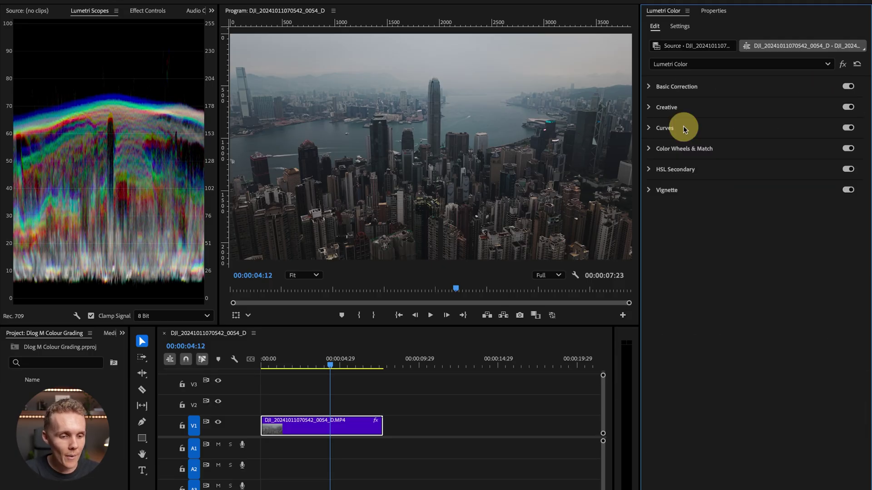
{"action": "left_click", "coordinate": [709, 149]}
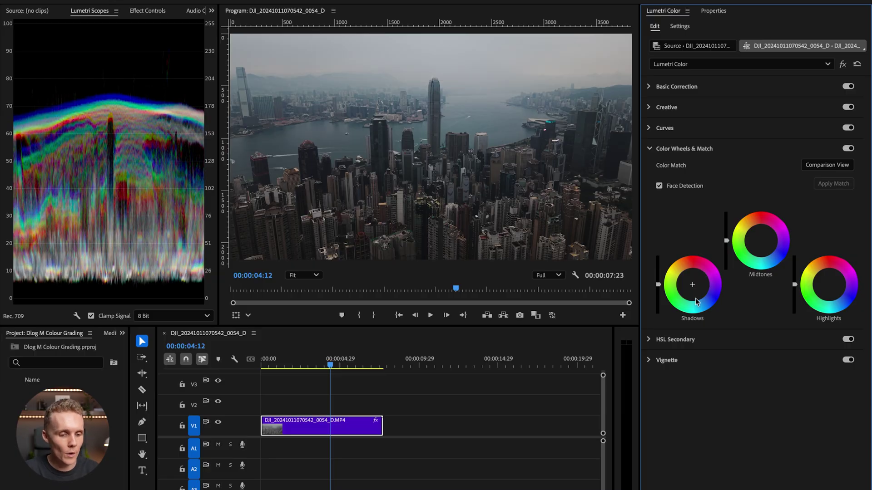
{"action": "left_click_drag", "start_coordinate": [693, 294], "coordinate": [719, 341]}
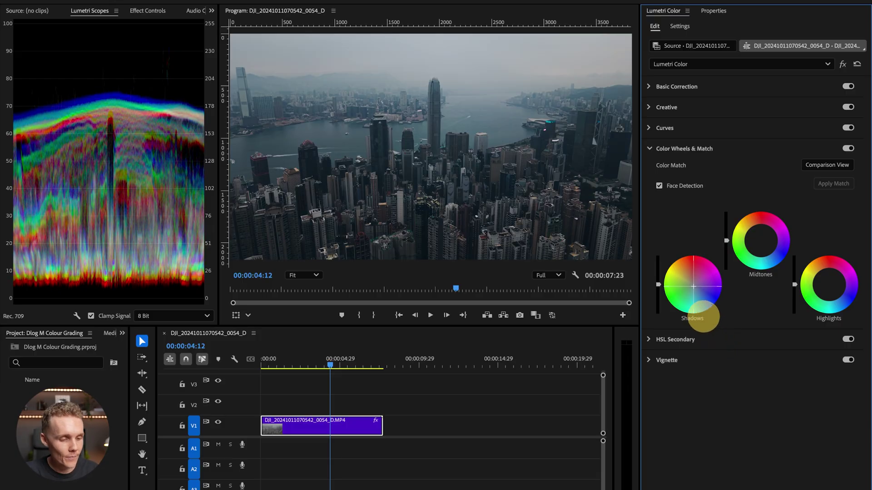
{"action": "left_click_drag", "start_coordinate": [703, 316], "coordinate": [692, 286]}
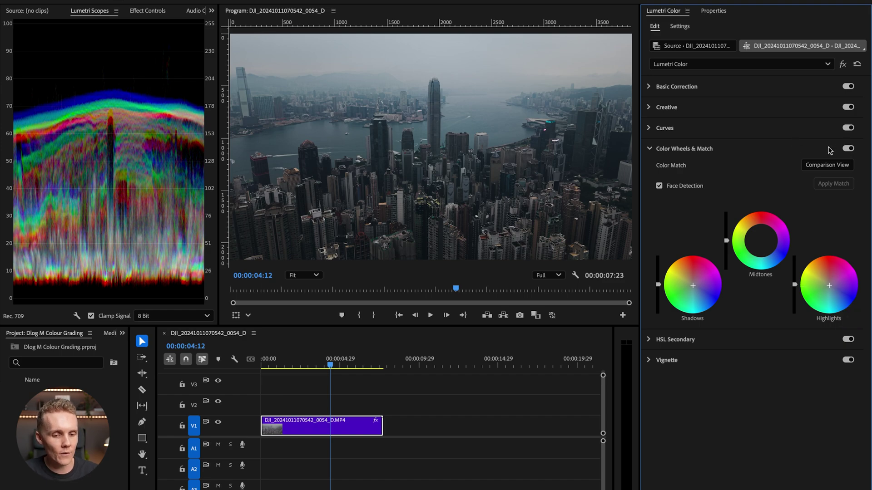
{"action": "left_click", "coordinate": [848, 148]}
{"action": "left_click", "coordinate": [848, 149]}
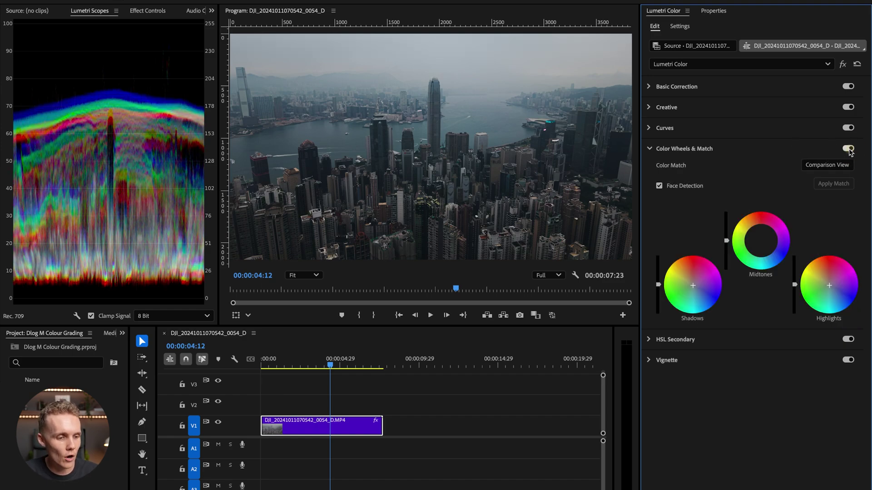
{"action": "left_click", "coordinate": [848, 149]}
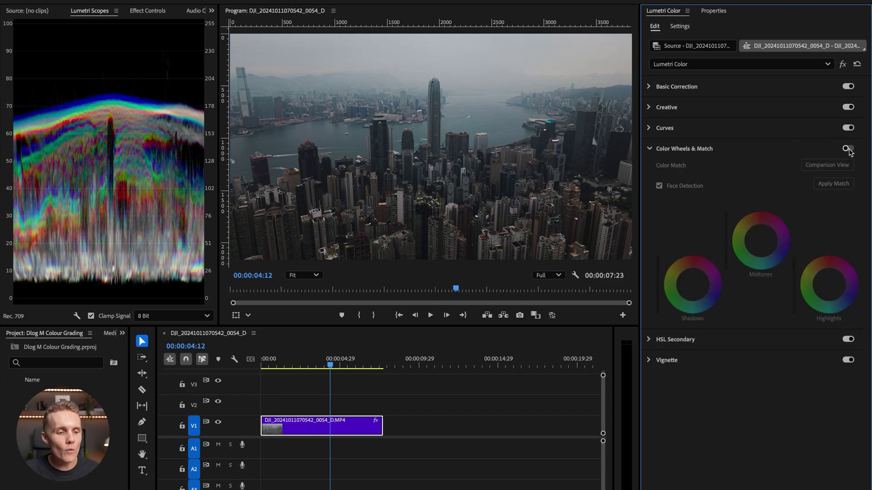
{"action": "left_click", "coordinate": [848, 148]}
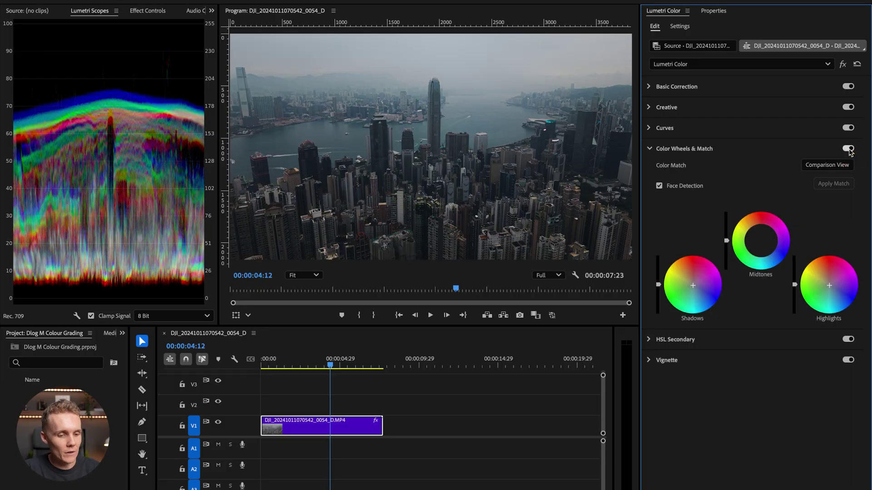
{"action": "left_click", "coordinate": [733, 152]}
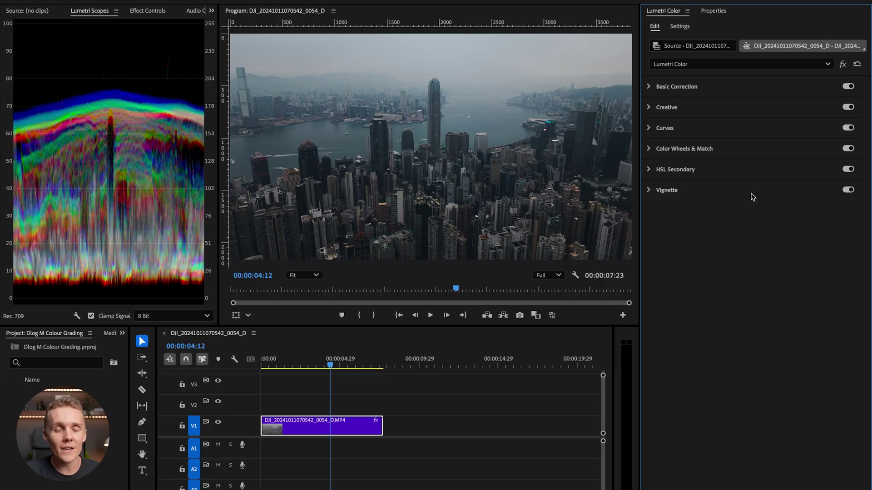
Step: Set the Vignette Amount to -0.1, compare with the Lumetri bypass, and play the clip
{"action": "left_click", "coordinate": [677, 189]}
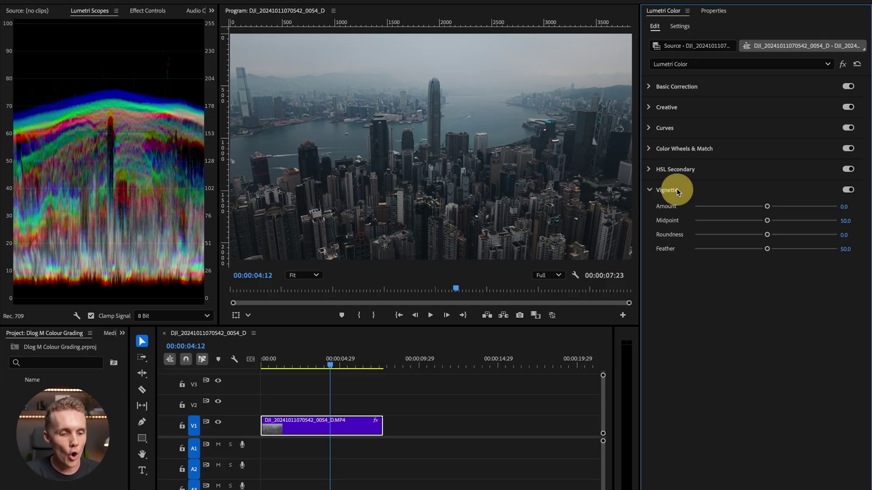
{"action": "left_click_drag", "start_coordinate": [767, 207], "coordinate": [765, 208]}
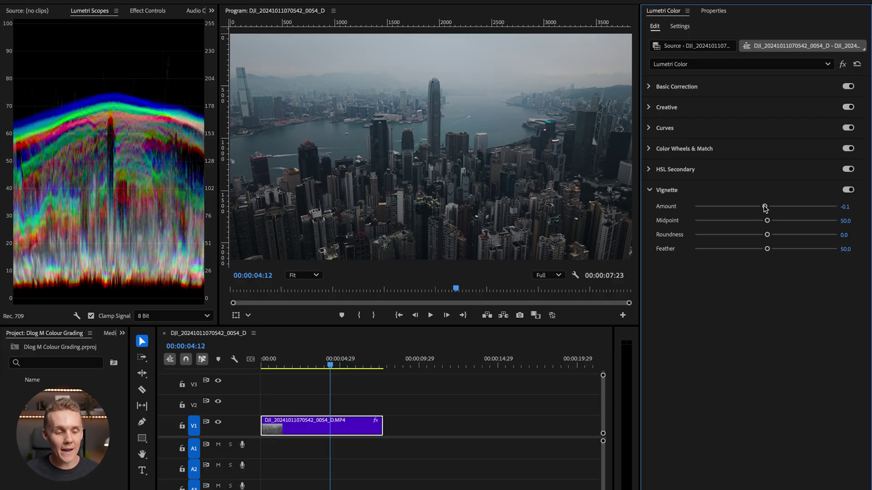
{"action": "left_click", "coordinate": [843, 64]}
{"action": "left_click", "coordinate": [842, 64]}
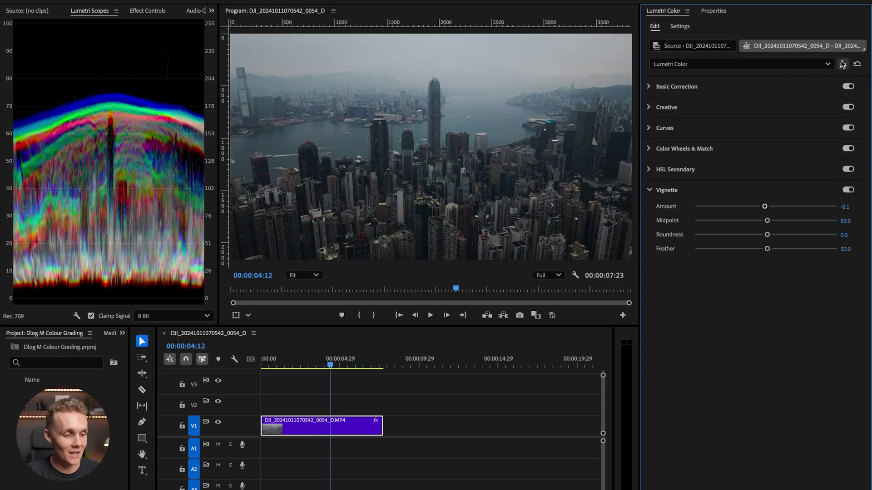
{"action": "left_click", "coordinate": [843, 63]}
{"action": "left_click", "coordinate": [842, 64]}
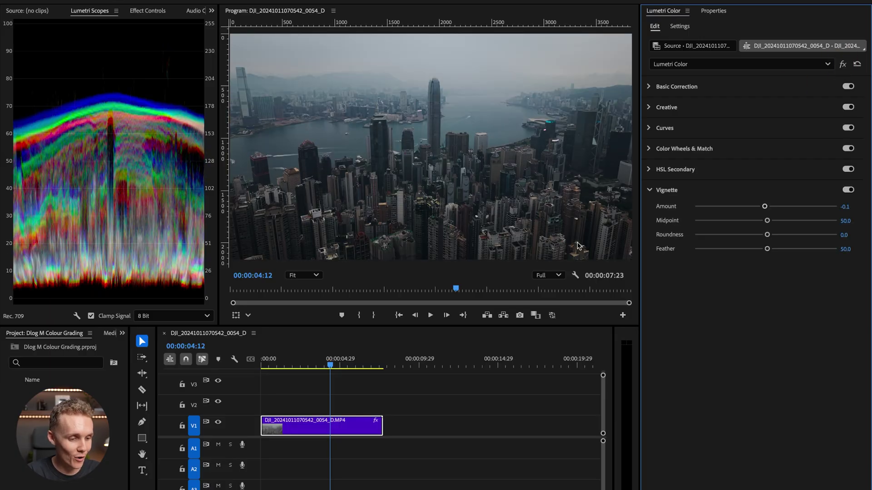
{"action": "key", "text": "space"}
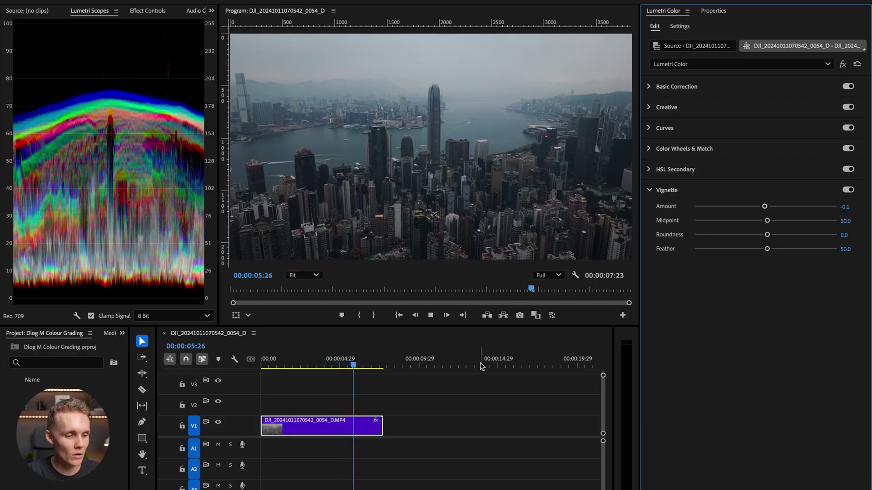
{"action": "key", "text": "space"}
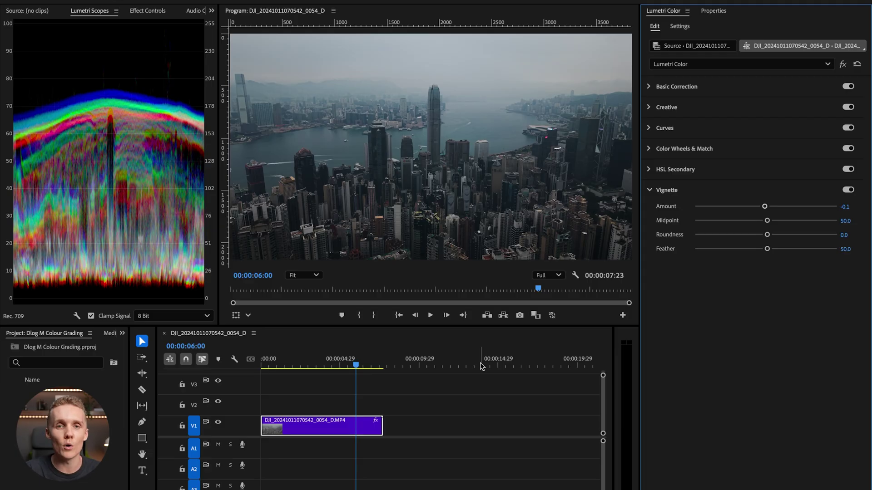
Step: In Effect Controls, collapse the Lumetri Color effect and toggle it off and on to compare
{"action": "left_click", "coordinate": [148, 13]}
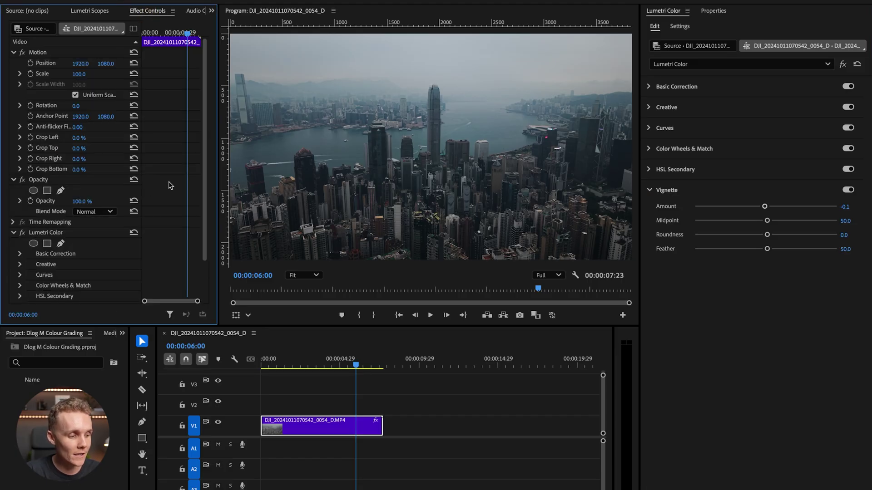
{"action": "scroll", "coordinate": [76, 267], "scroll_direction": "down", "scroll_amount": 2}
{"action": "scroll", "coordinate": [27, 241], "scroll_direction": "up", "scroll_amount": 2}
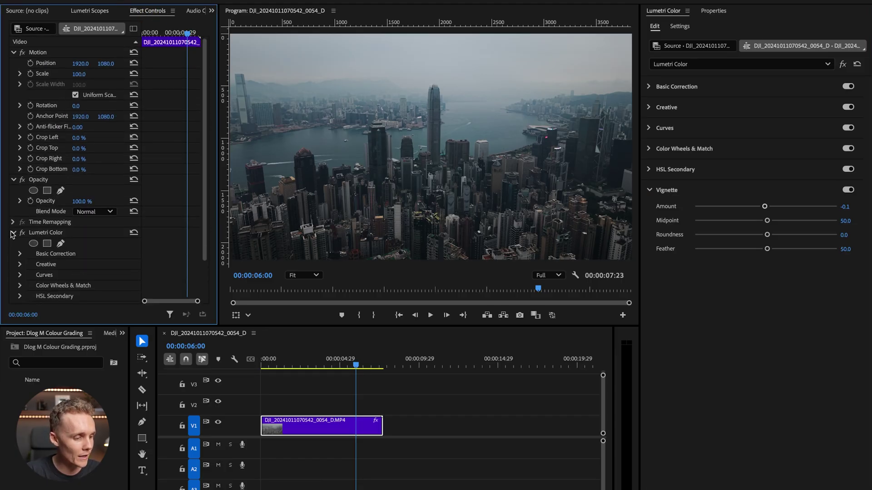
{"action": "left_click", "coordinate": [14, 234]}
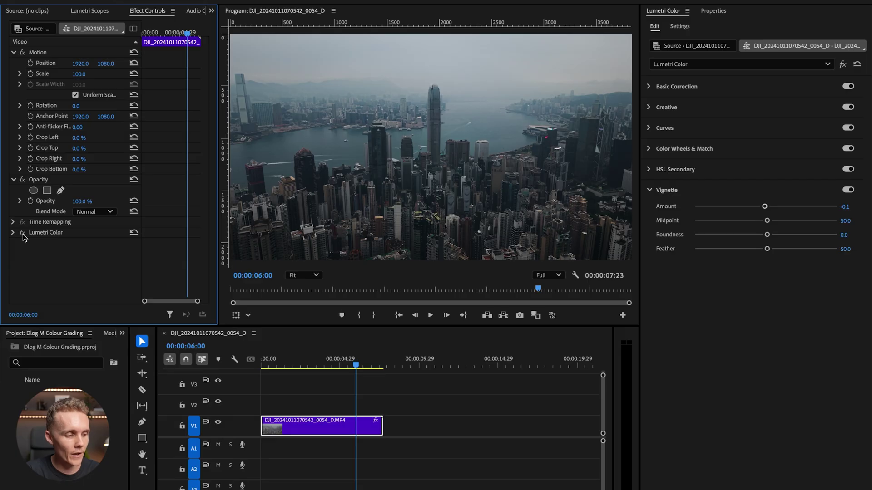
{"action": "left_click", "coordinate": [22, 233]}
{"action": "left_click", "coordinate": [22, 233]}
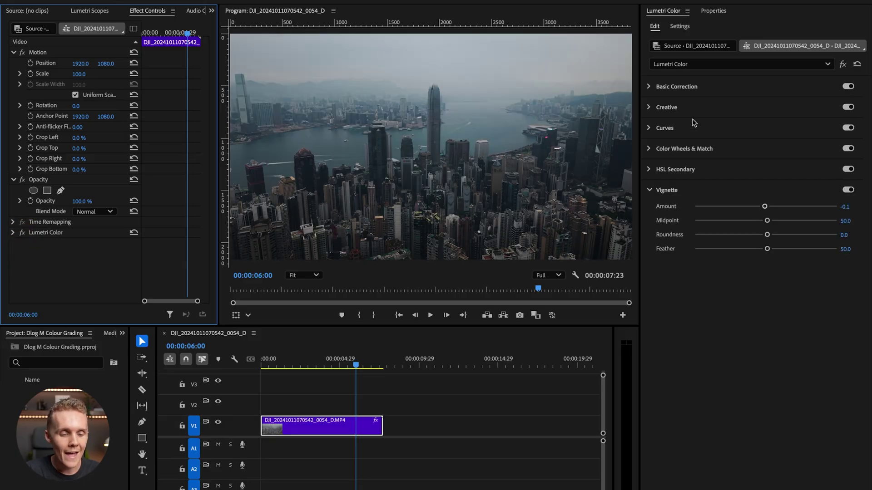
Step: Add a second Lumetri Color effect, then toggle each grade off and on to compare
{"action": "left_click", "coordinate": [764, 22]}
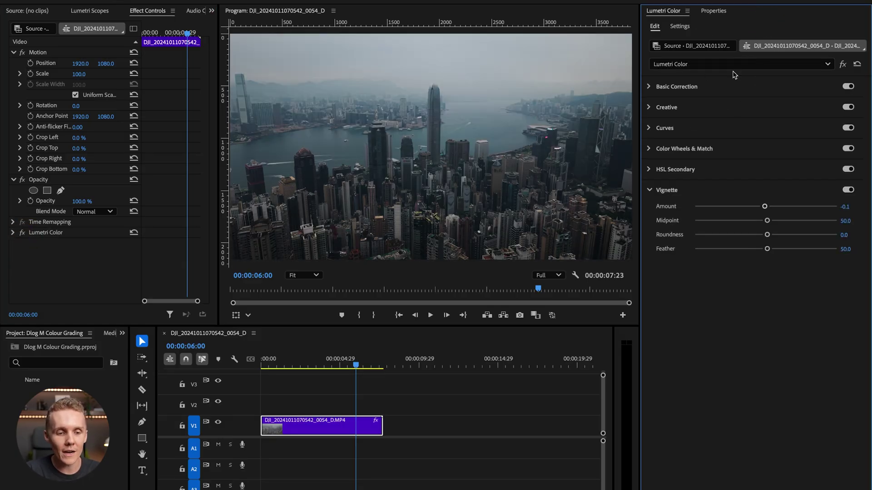
{"action": "left_click", "coordinate": [765, 64]}
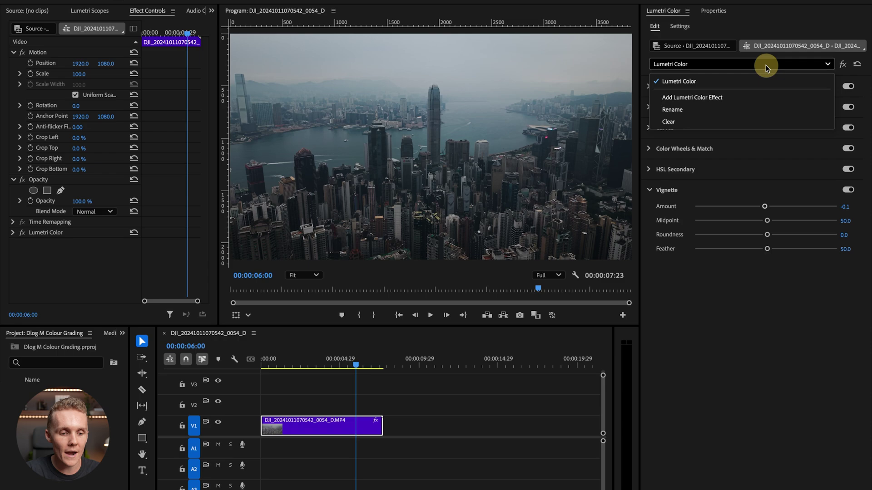
{"action": "left_click", "coordinate": [704, 99]}
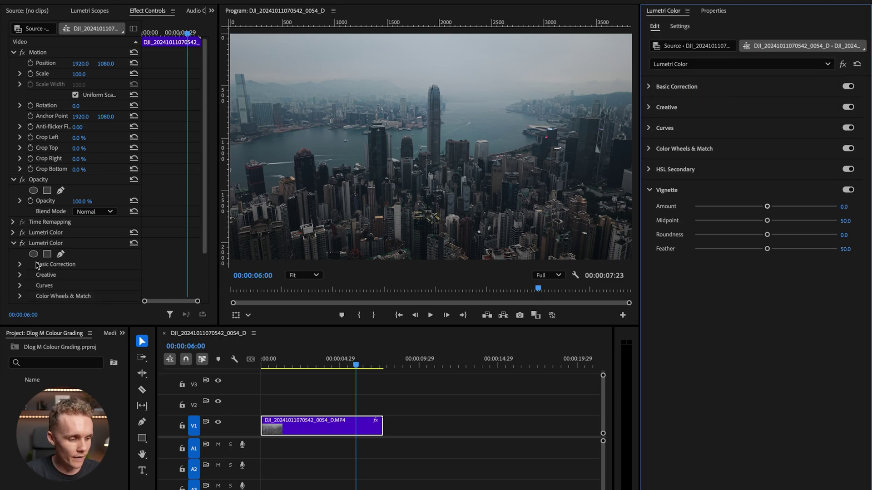
{"action": "scroll", "coordinate": [48, 262], "scroll_direction": "down", "scroll_amount": 1}
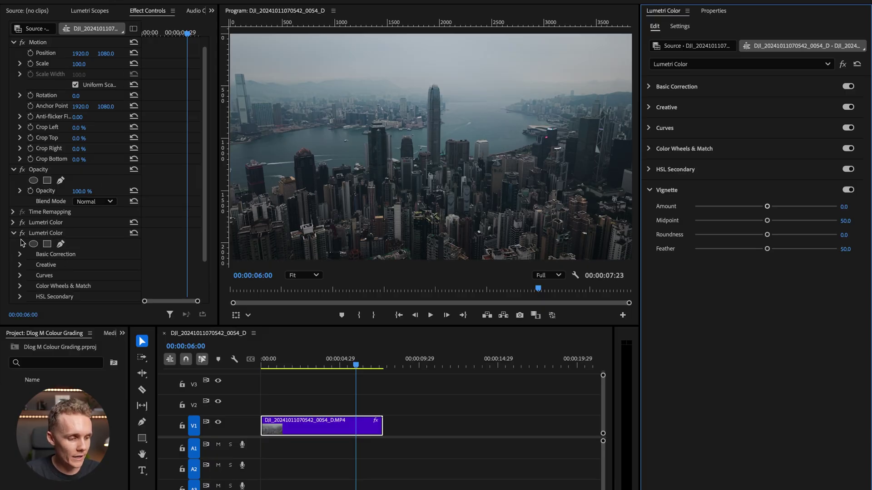
{"action": "left_click", "coordinate": [22, 223]}
{"action": "left_click", "coordinate": [22, 223]}
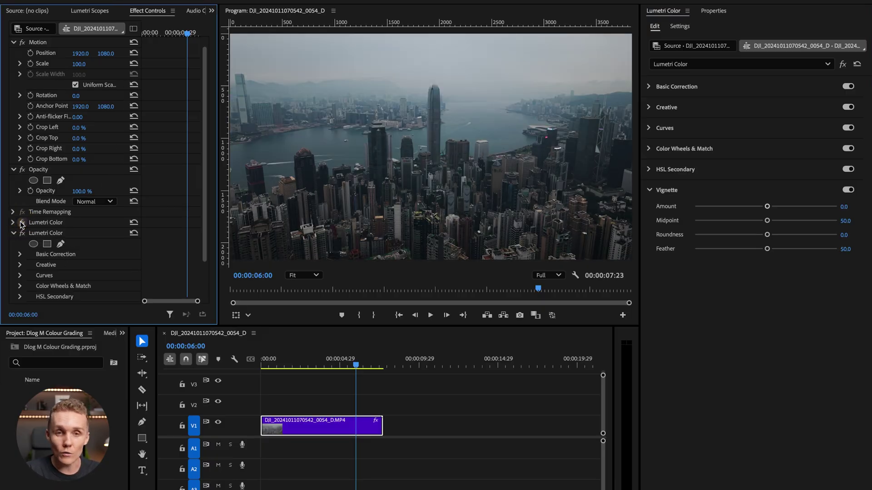
{"action": "left_click", "coordinate": [22, 233]}
{"action": "left_click", "coordinate": [22, 233]}
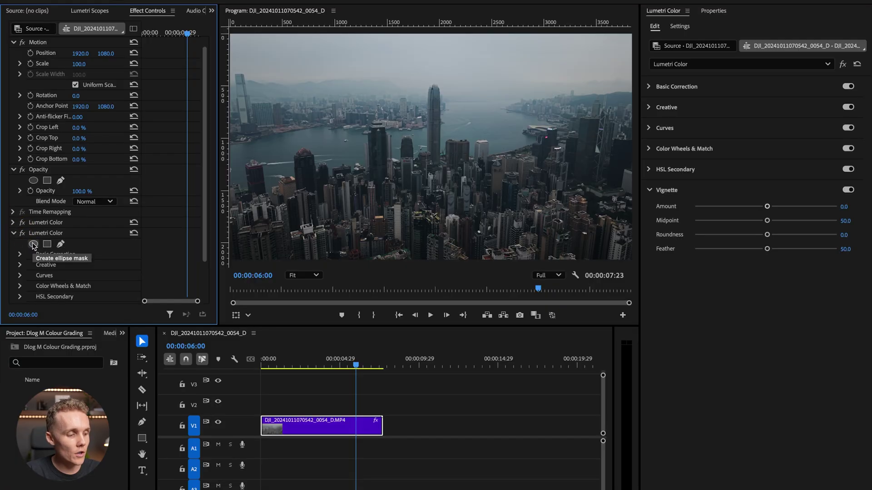
Step: Add an ellipse mask to the second Lumetri Color and stretch it wide over the sky
{"action": "left_click", "coordinate": [33, 244]}
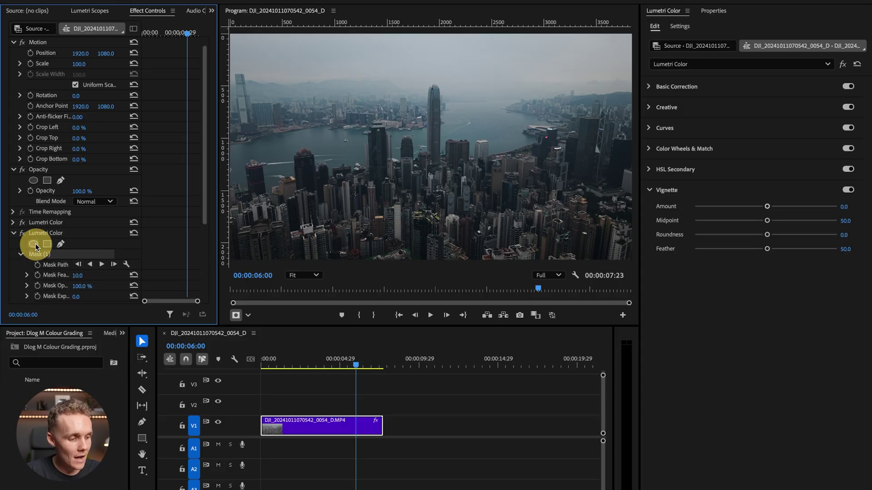
{"action": "left_click_drag", "start_coordinate": [482, 146], "coordinate": [617, 147]}
{"action": "left_click_drag", "start_coordinate": [498, 91], "coordinate": [500, 33]}
{"action": "left_click_drag", "start_coordinate": [619, 119], "coordinate": [706, 121]}
{"action": "left_click_drag", "start_coordinate": [549, 120], "coordinate": [534, 54]}
{"action": "left_click_drag", "start_coordinate": [530, 141], "coordinate": [520, 109]}
{"action": "left_click_drag", "start_coordinate": [399, 59], "coordinate": [389, 66]}
{"action": "left_click_drag", "start_coordinate": [502, 78], "coordinate": [485, 61]}
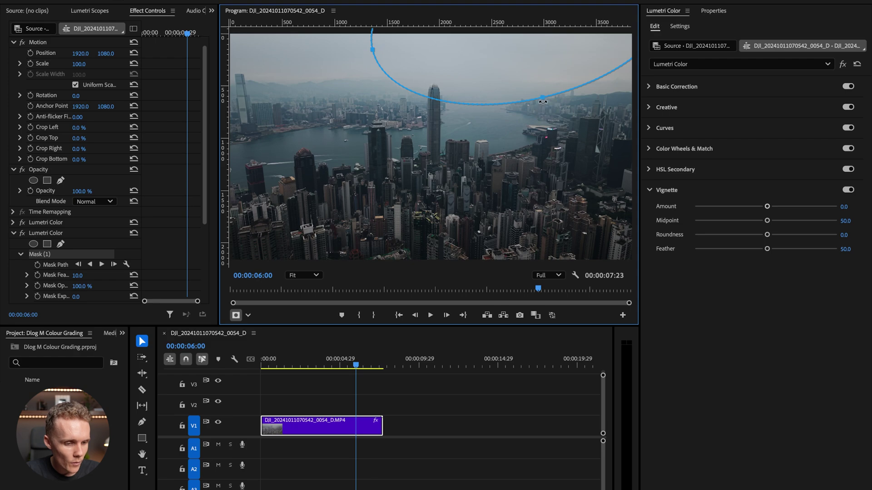
{"action": "mouse_move", "coordinate": [543, 101]}
{"action": "left_mouse_down"}
{"action": "mouse_move", "coordinate": [553, 97]}
{"action": "mouse_move", "coordinate": [516, 84]}
{"action": "mouse_move", "coordinate": [531, 77]}
{"action": "left_mouse_up"}
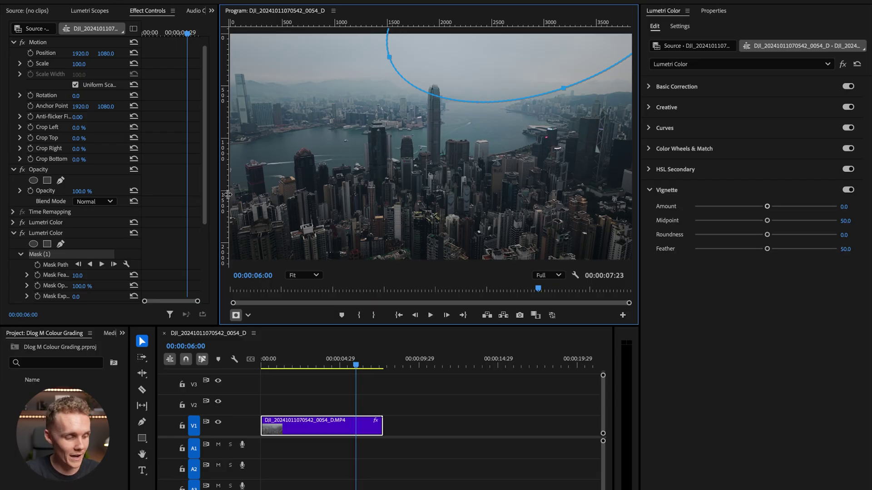
Step: Set Mask Feather to 345 and Mask Expansion to 56
{"action": "scroll", "coordinate": [94, 288], "scroll_direction": "down", "scroll_amount": 2}
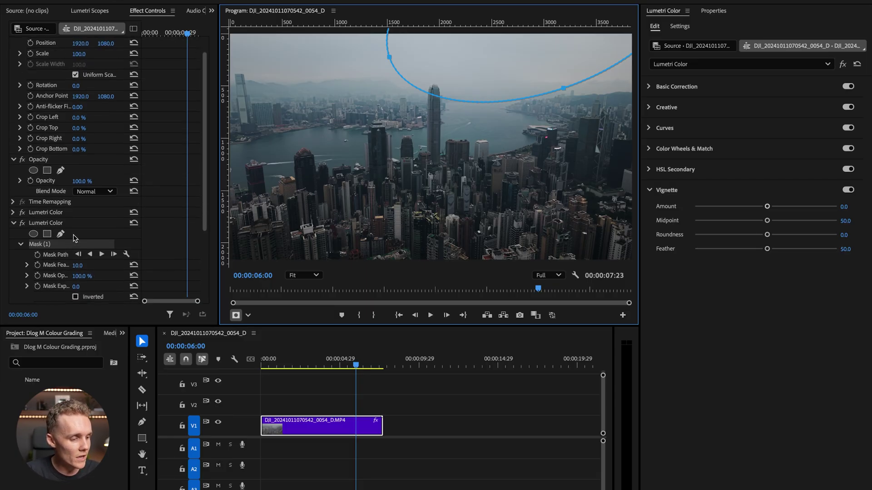
{"action": "scroll", "coordinate": [75, 238], "scroll_direction": "down", "scroll_amount": 1}
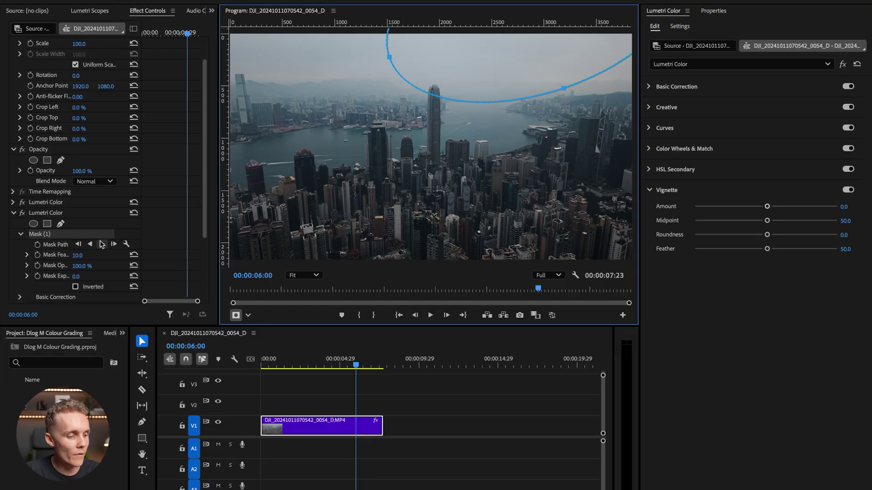
{"action": "left_click_drag", "start_coordinate": [77, 256], "coordinate": [86, 277]}
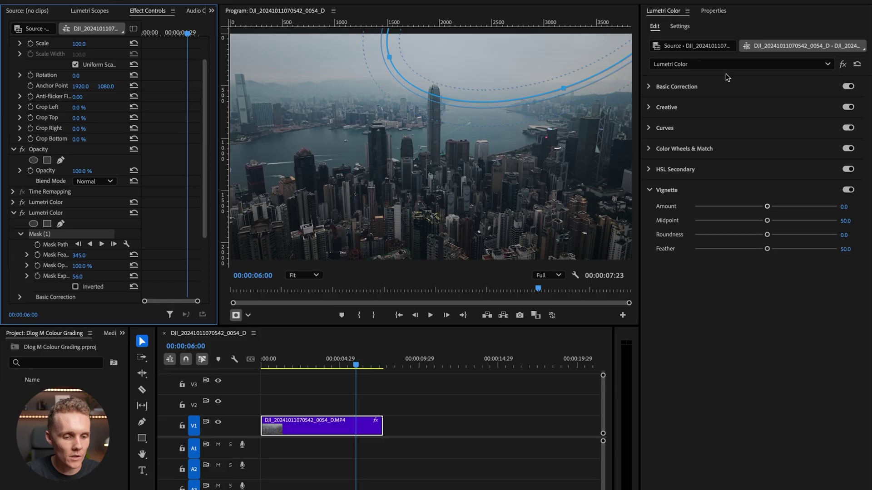
{"action": "left_click", "coordinate": [688, 87]}
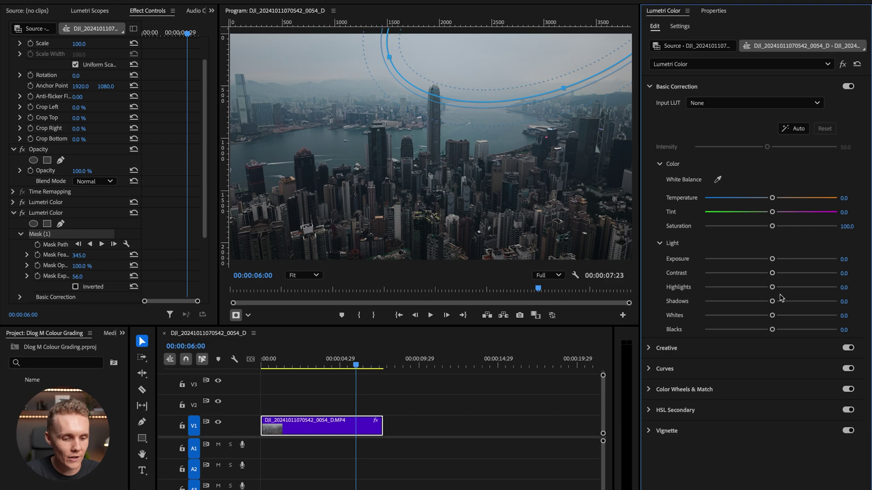
Step: Raise Highlights inside the sky mask to 50.6 and preview the result without the mask outline
{"action": "left_click_drag", "start_coordinate": [772, 287], "coordinate": [804, 289]}
{"action": "left_click", "coordinate": [408, 385]}
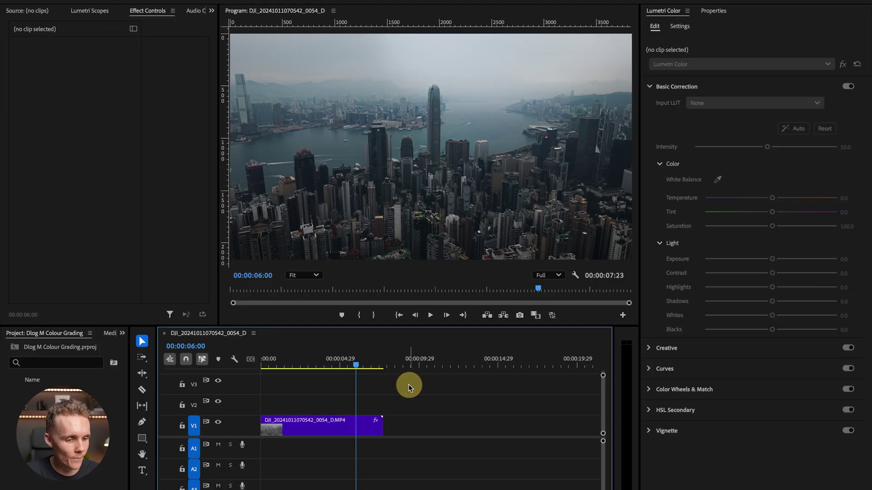
{"action": "left_click", "coordinate": [316, 427]}
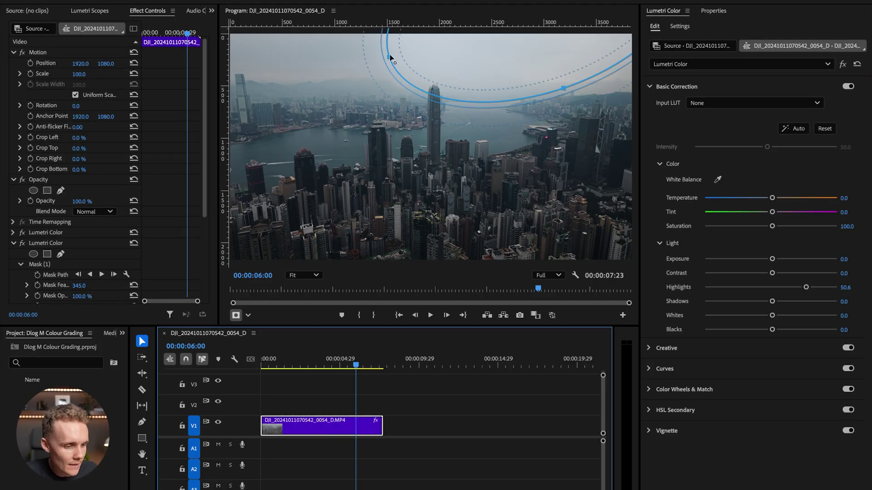
Step: Move, rotate and flatten the sky mask into a wide arc along the skyline
{"action": "left_click_drag", "start_coordinate": [390, 55], "coordinate": [263, 94]}
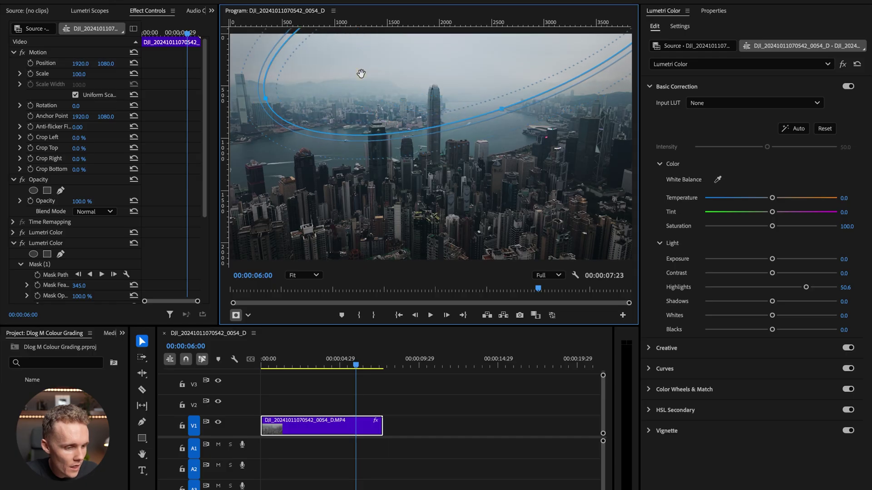
{"action": "left_click_drag", "start_coordinate": [361, 73], "coordinate": [340, 60]}
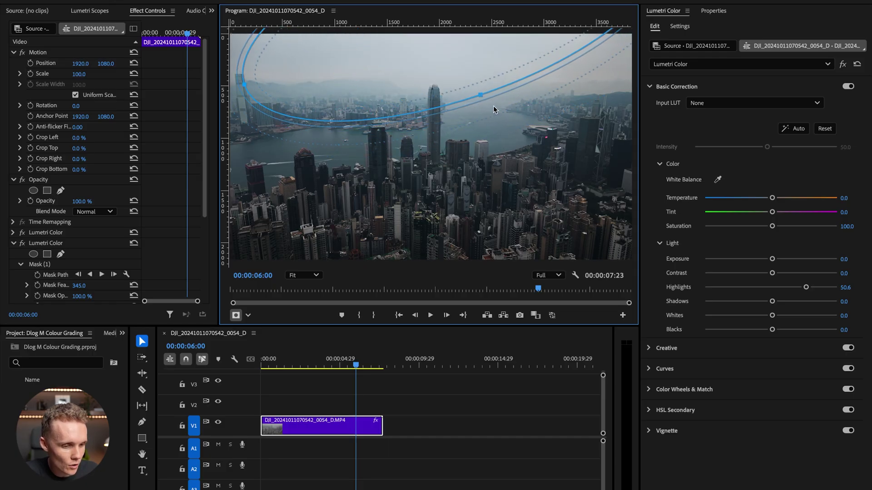
{"action": "left_click_drag", "start_coordinate": [483, 100], "coordinate": [470, 108]}
{"action": "left_click_drag", "start_coordinate": [457, 54], "coordinate": [417, 51]}
{"action": "left_click_drag", "start_coordinate": [441, 112], "coordinate": [358, 136]}
{"action": "left_click_drag", "start_coordinate": [537, 37], "coordinate": [633, 55]}
{"action": "left_click_drag", "start_coordinate": [476, 108], "coordinate": [472, 64]}
{"action": "left_click_drag", "start_coordinate": [485, 100], "coordinate": [472, 101]}
{"action": "left_click_drag", "start_coordinate": [484, 55], "coordinate": [481, 60]}
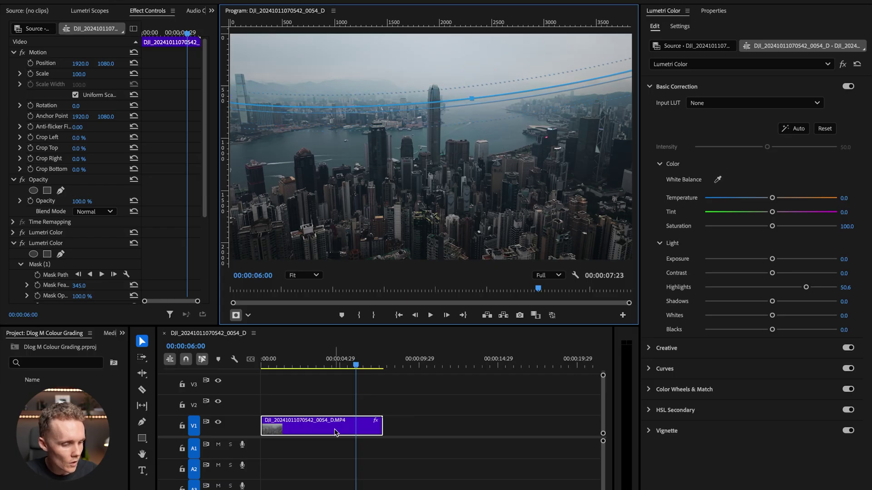
{"action": "left_click_drag", "start_coordinate": [273, 360], "coordinate": [237, 364]}
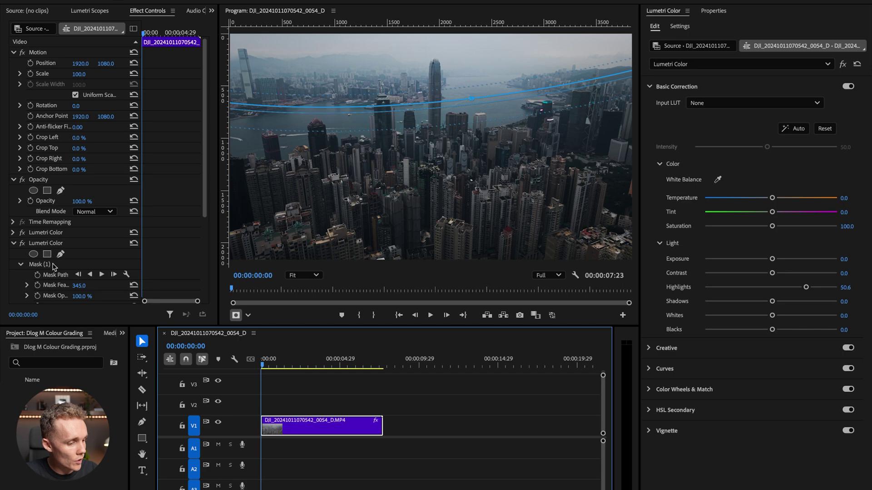
Step: Add a Mask Path keyframe at 0:00 and nudge the mask up to fit the skyline
{"action": "left_click", "coordinate": [38, 276]}
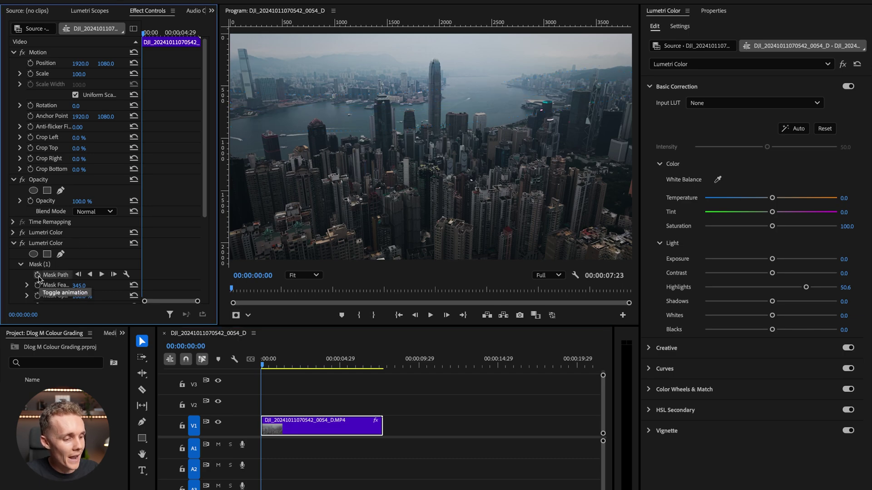
{"action": "left_click", "coordinate": [38, 276]}
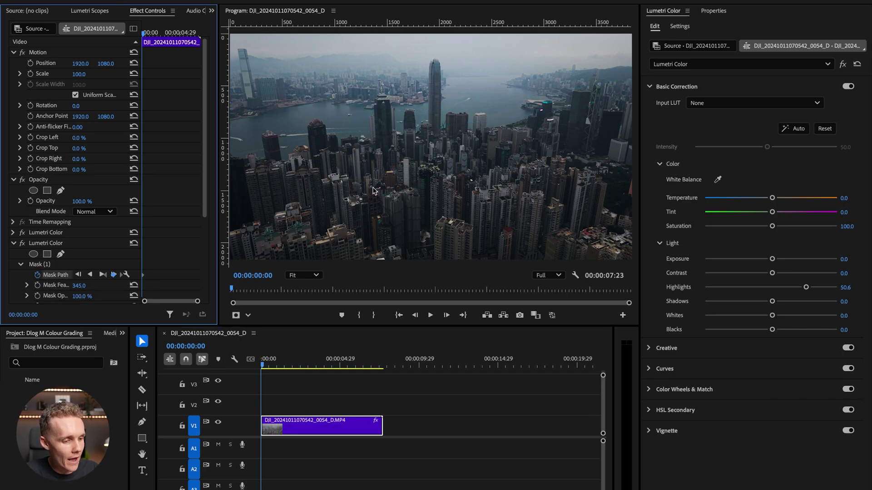
{"action": "left_click", "coordinate": [40, 265]}
{"action": "left_click_drag", "start_coordinate": [388, 81], "coordinate": [388, 64]}
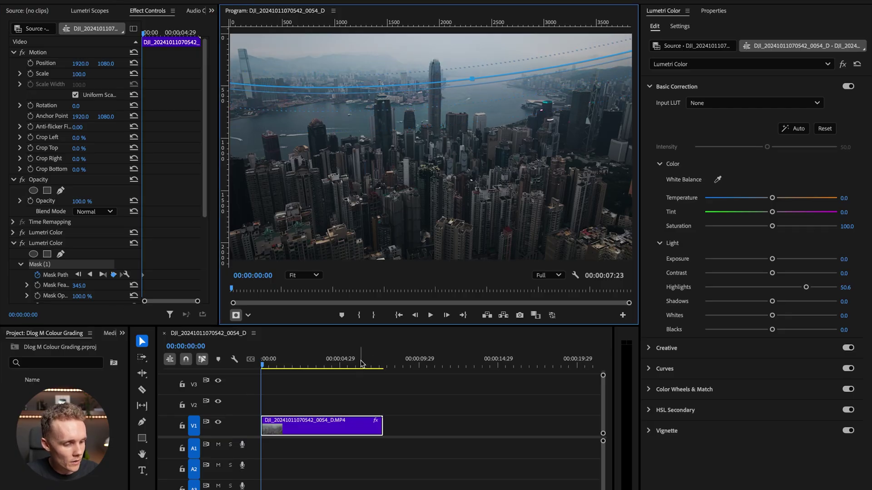
Step: On the clip's last frame, lower the mask to match that frame's skyline
{"action": "left_click_drag", "start_coordinate": [363, 361], "coordinate": [383, 361]}
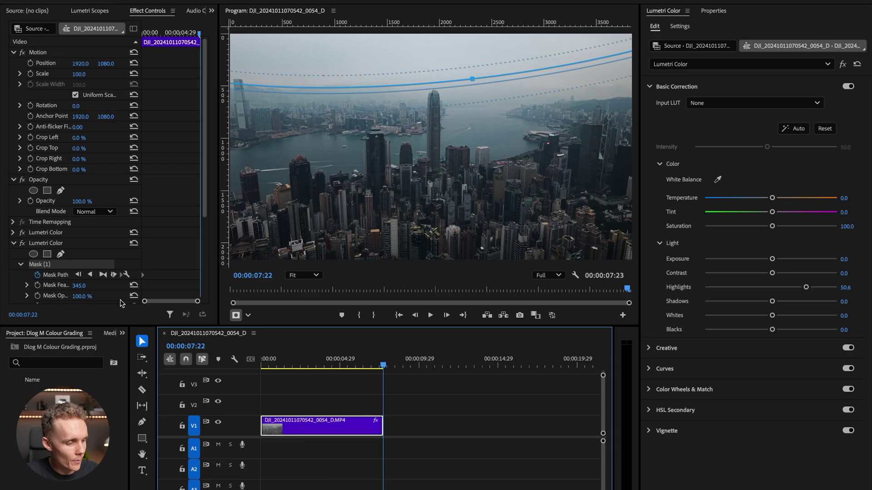
{"action": "left_click", "coordinate": [66, 271]}
{"action": "left_click", "coordinate": [50, 265]}
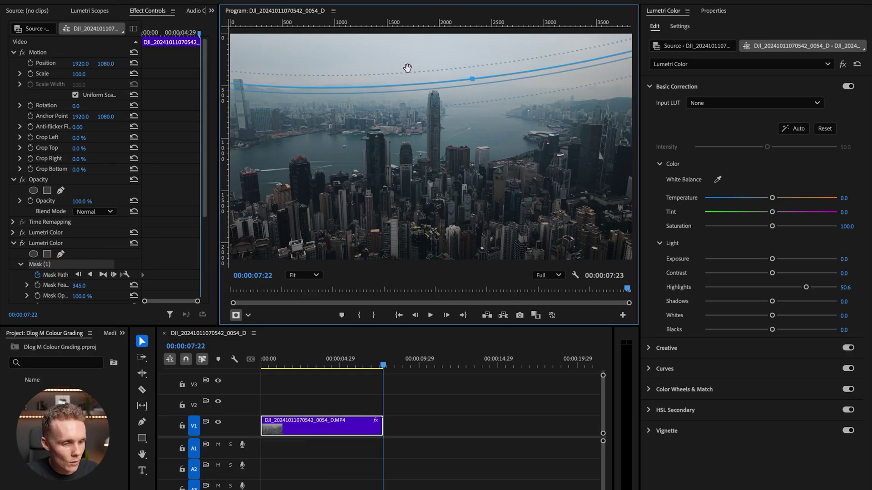
{"action": "left_click_drag", "start_coordinate": [407, 68], "coordinate": [404, 88]}
Step: Play the clip from the start to check that the mask tracks the skyline
{"action": "left_click_drag", "start_coordinate": [281, 367], "coordinate": [239, 364]}
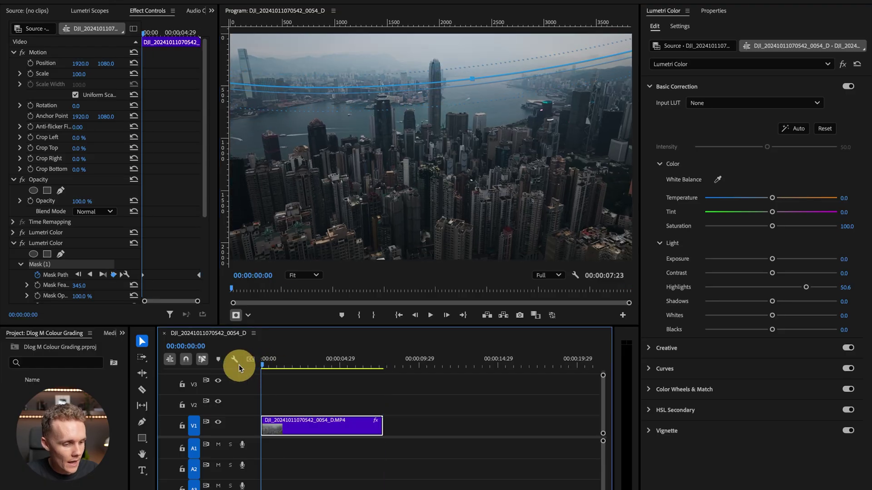
{"action": "key", "text": "space"}
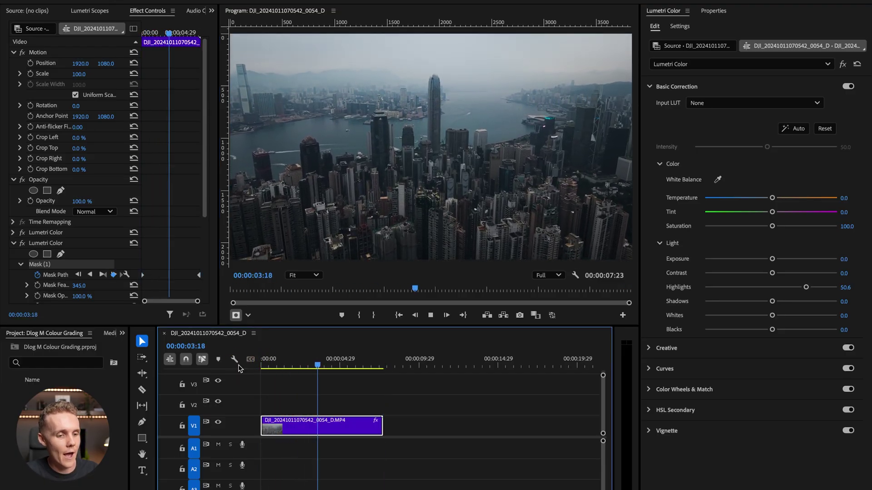
{"action": "key", "text": "space"}
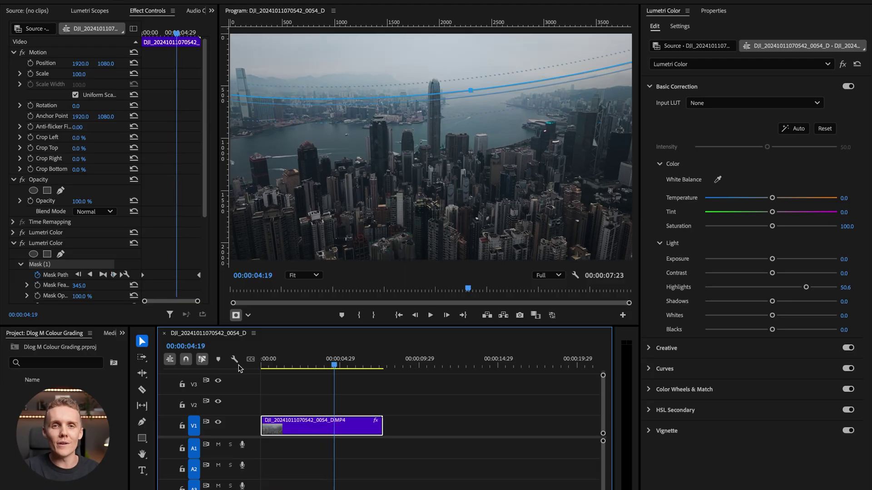